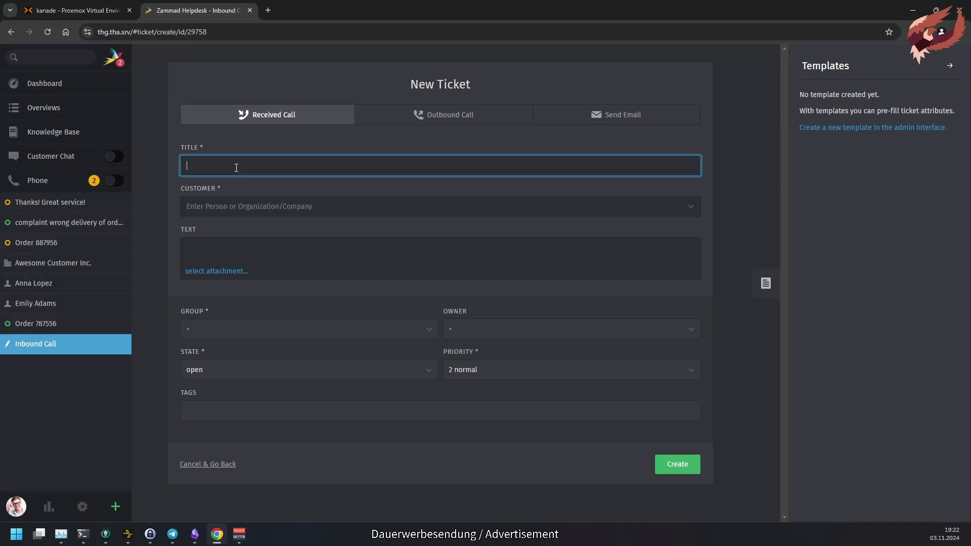
Title the ticket 'Test' and create a new customer named Invalid Mail for it
type("Test")
left_click(234, 204)
left_click(235, 226)
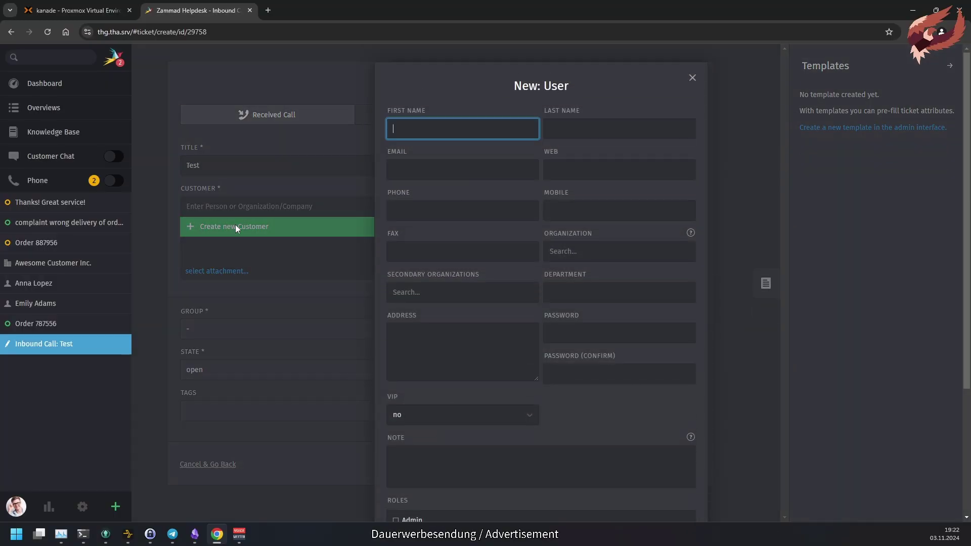
type("Invalid")
key("Tab")
type("M")
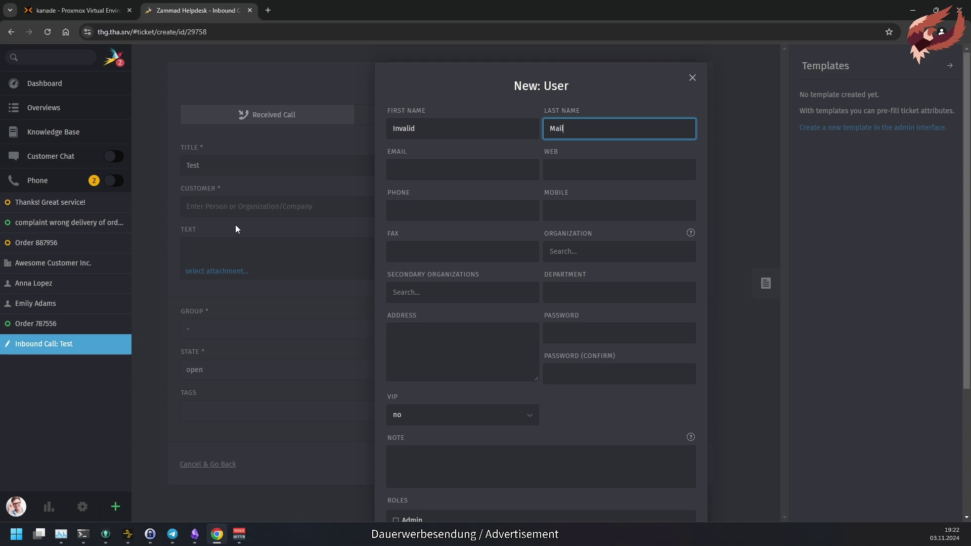
type("ail")
key("Return")
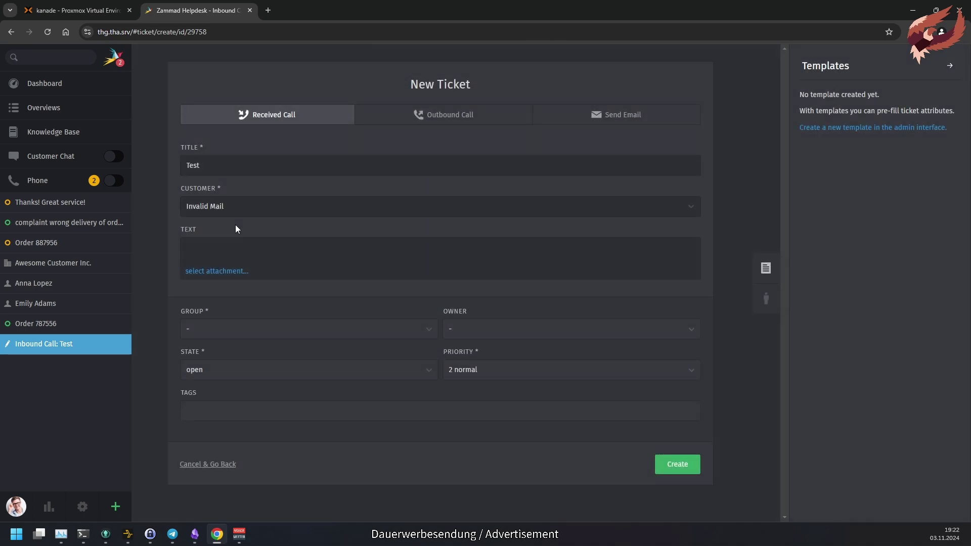
Make it a Send Email ticket for group Service Desk with an owner, and create it
left_click(224, 248)
left_click(590, 116)
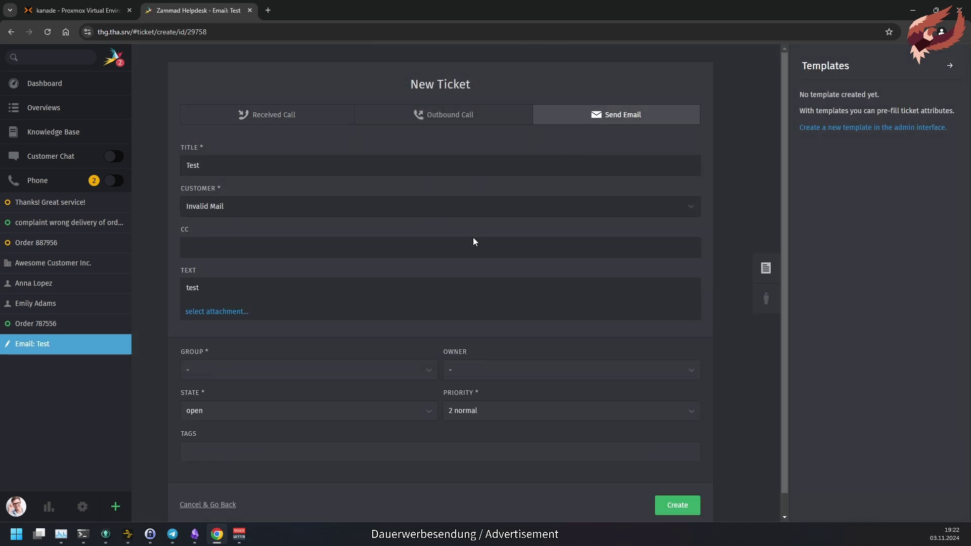
left_click(236, 370)
left_click(217, 449)
left_click(472, 371)
left_click(471, 399)
left_click(678, 506)
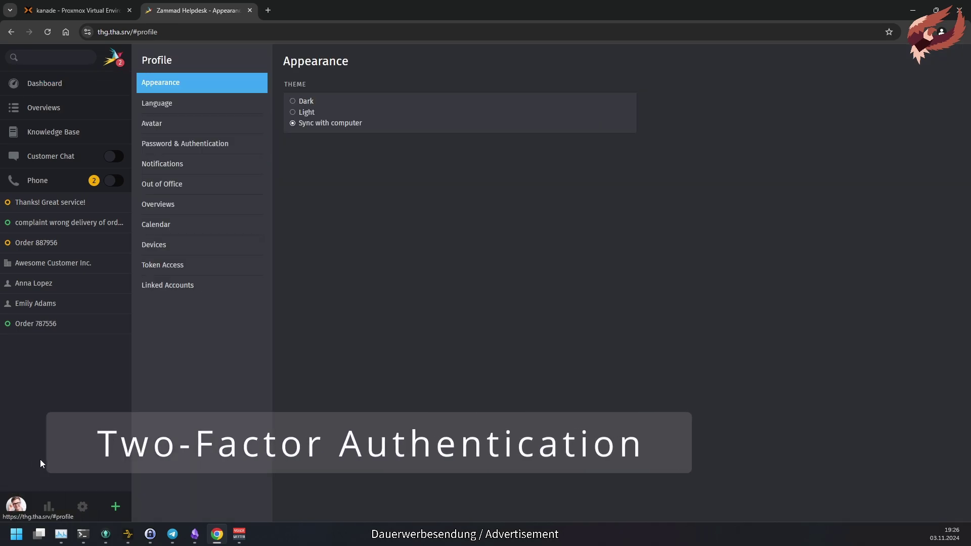
View the Two-factor Authentication profile settings, then go to the Roles list in Admin
left_click(249, 150)
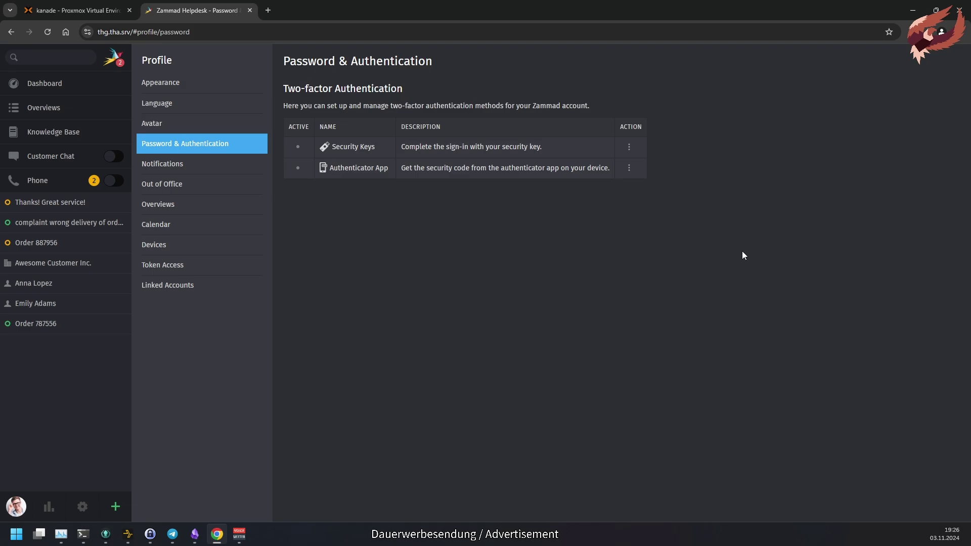
left_click(83, 507)
left_click(196, 133)
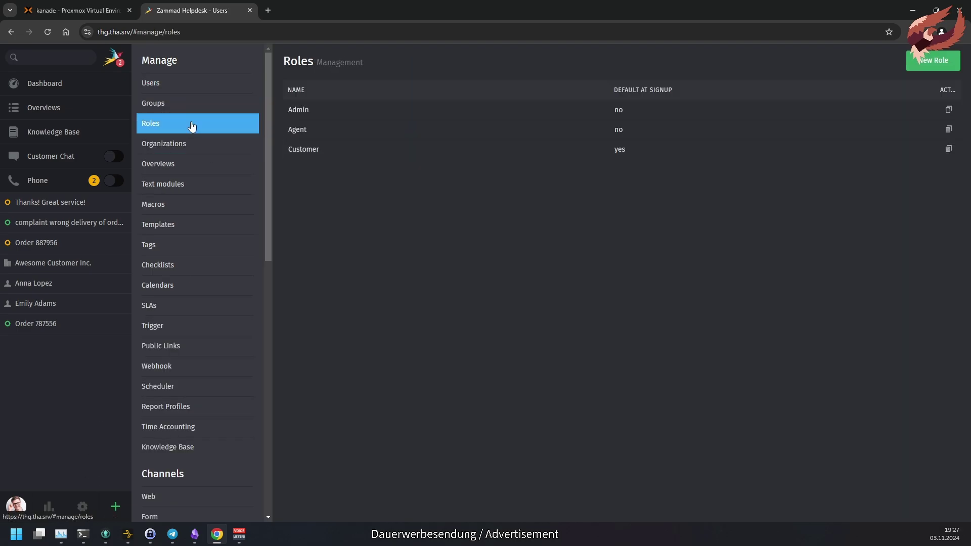
Start a new role and tick its Two-factor Authentication permission
left_click(935, 63)
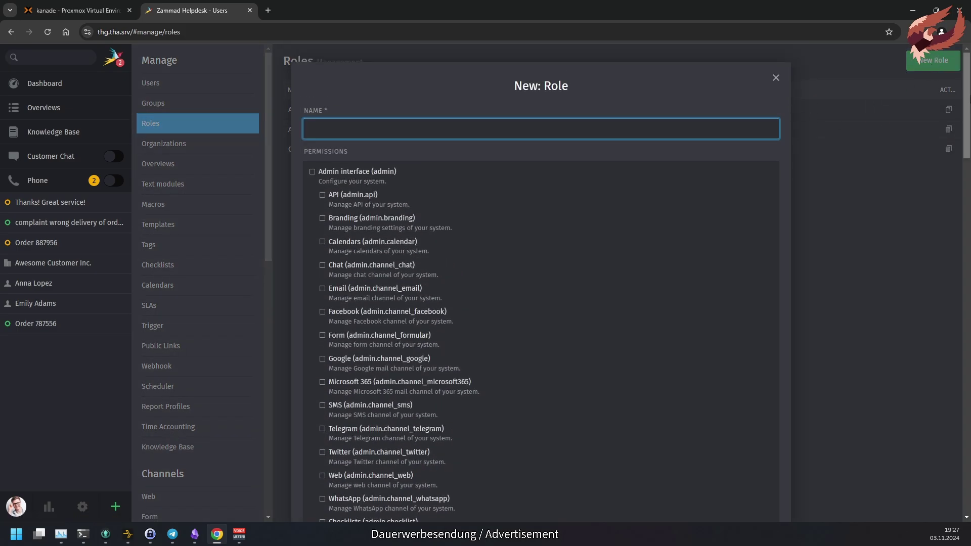
left_click_drag(967, 96, 964, 425)
left_click(536, 375)
left_click(505, 390)
left_click(319, 377)
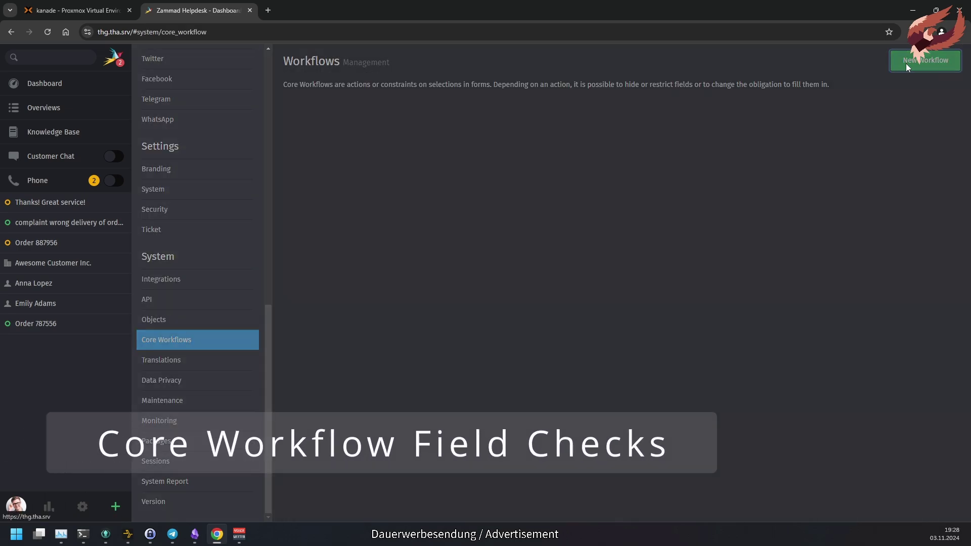
Create a new core workflow named 'sample' for Ticket, limited to the edit mask
left_click(906, 63)
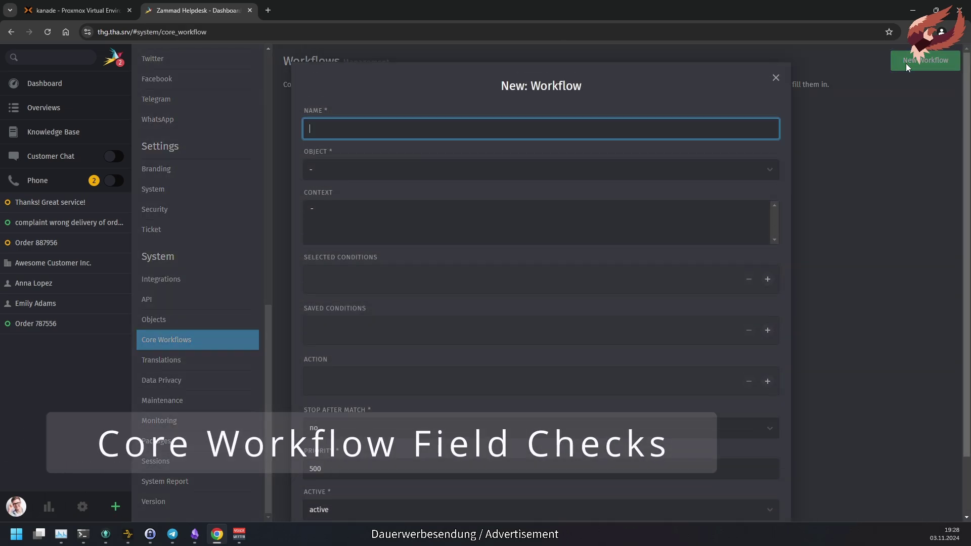
type("sample")
left_click(379, 174)
left_click(383, 228)
left_click(333, 218)
Add a condition on ticket Type, replacing State, and list its comparison operators
left_click(768, 279)
left_click(433, 286)
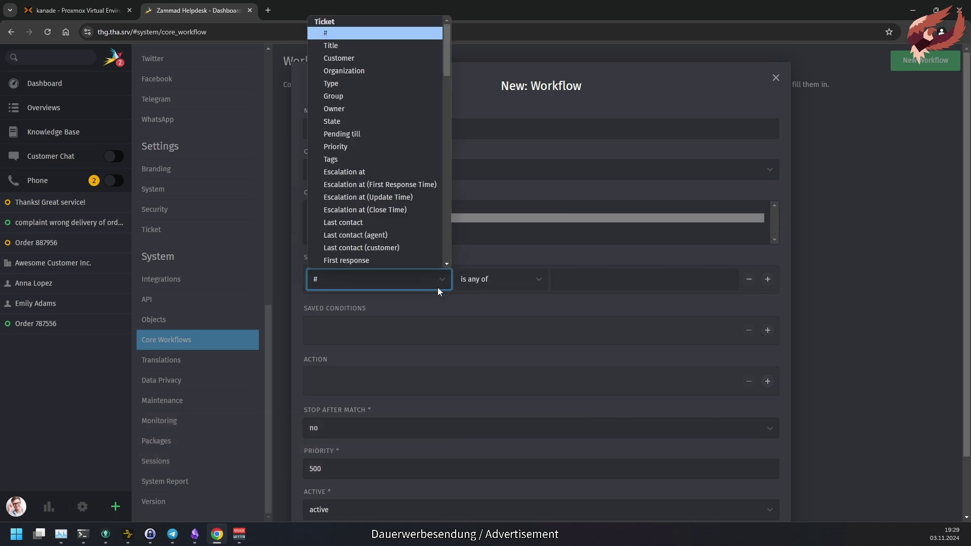
left_click(414, 123)
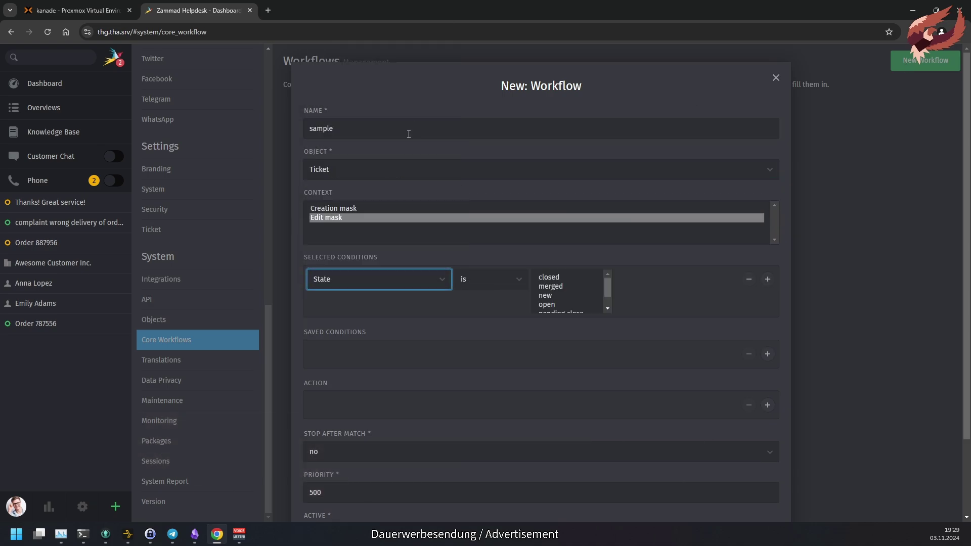
left_click(521, 283)
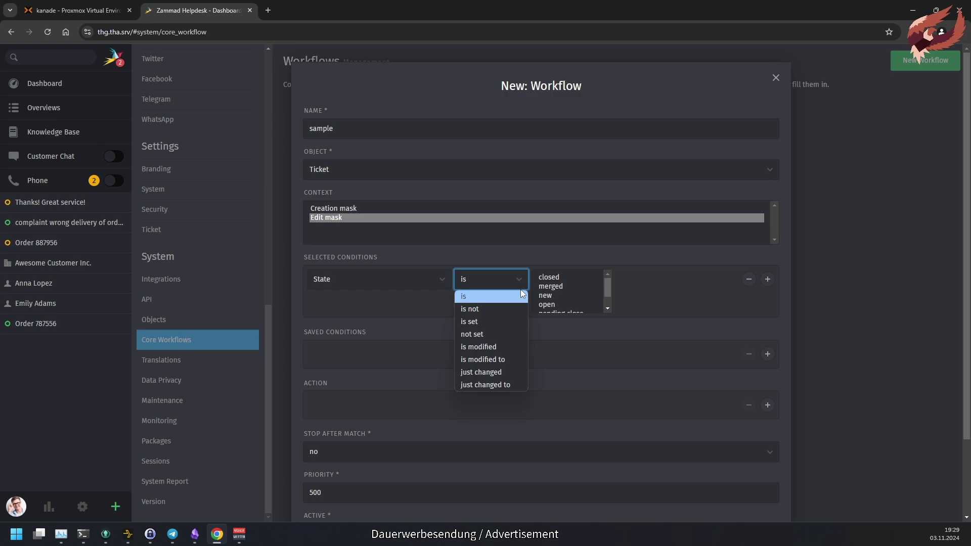
left_click(403, 281)
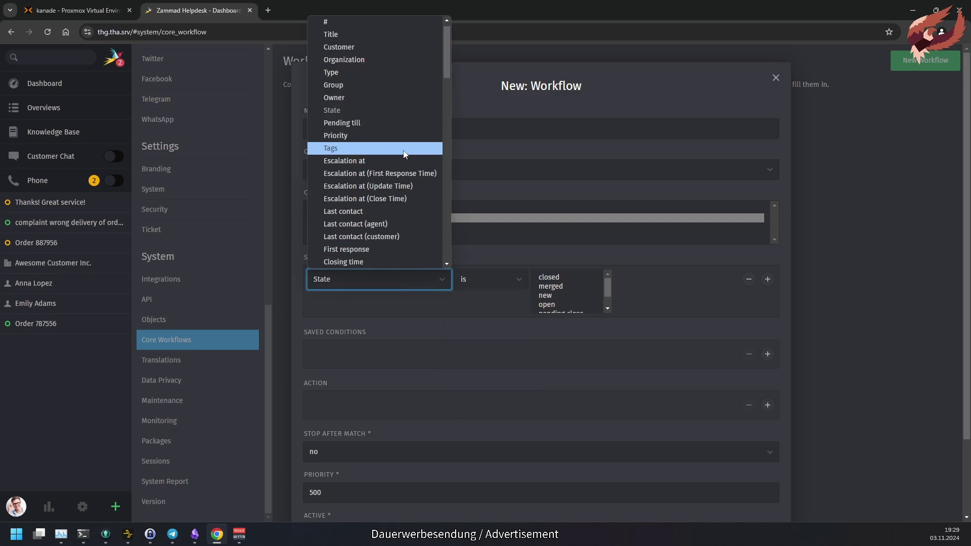
left_click(398, 76)
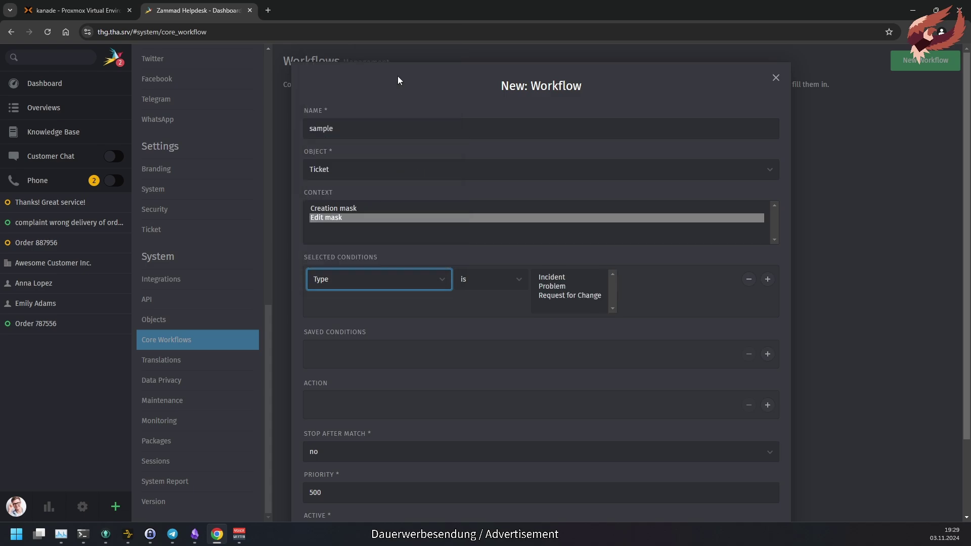
left_click(518, 281)
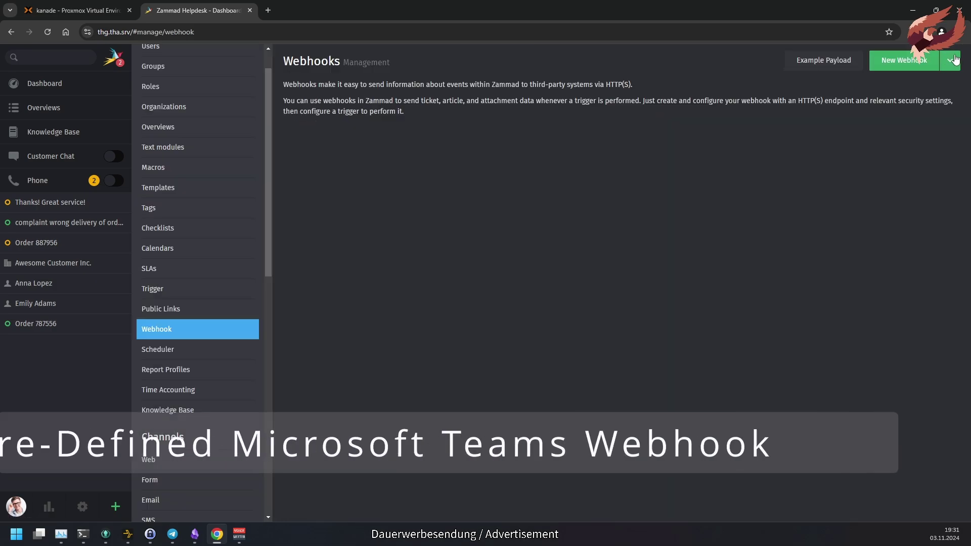
Start a pre-defined Microsoft Teams Notifications webhook and enable its custom JSON payload
left_click(950, 60)
left_click(917, 81)
left_click(474, 128)
left_click(431, 157)
left_click(769, 200)
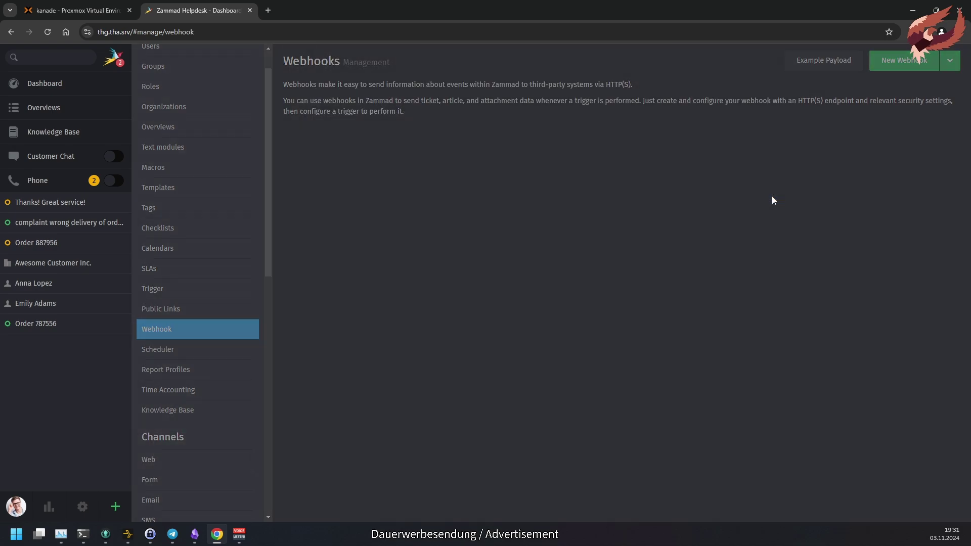
scroll(556, 354, "down", 1)
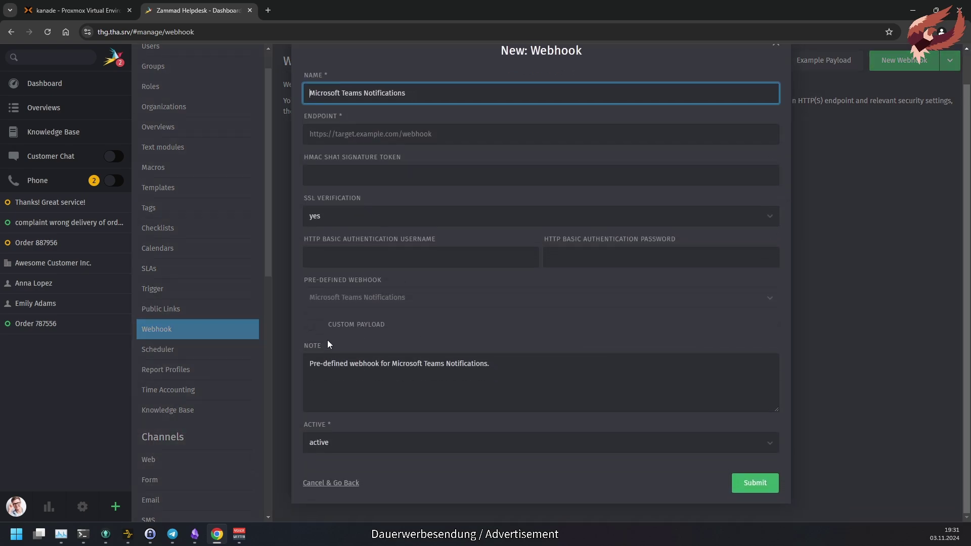
left_click(312, 325)
left_click_drag(774, 372, 754, 461)
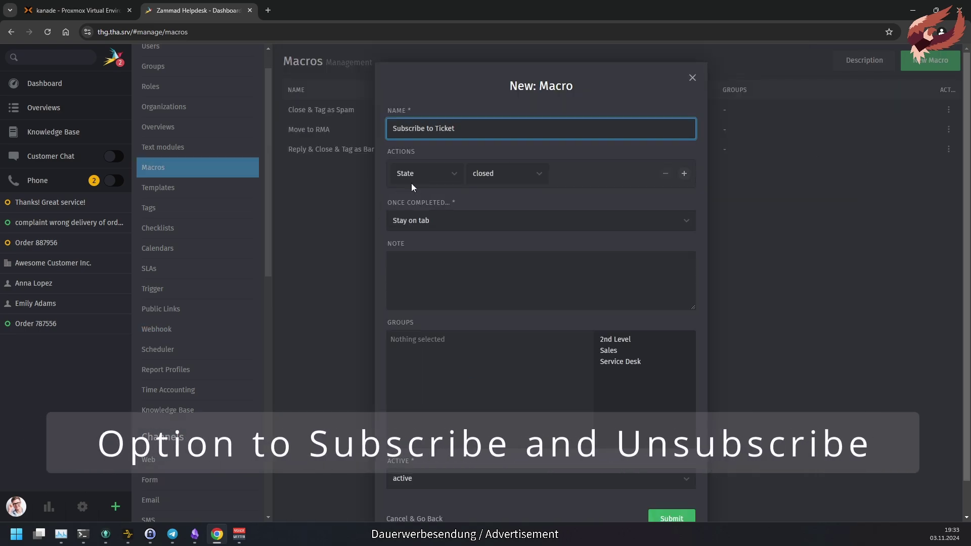
Save a 'Subscribe to Ticket' macro that subscribes the current user
left_click(412, 187)
left_click(418, 313)
left_click(667, 519)
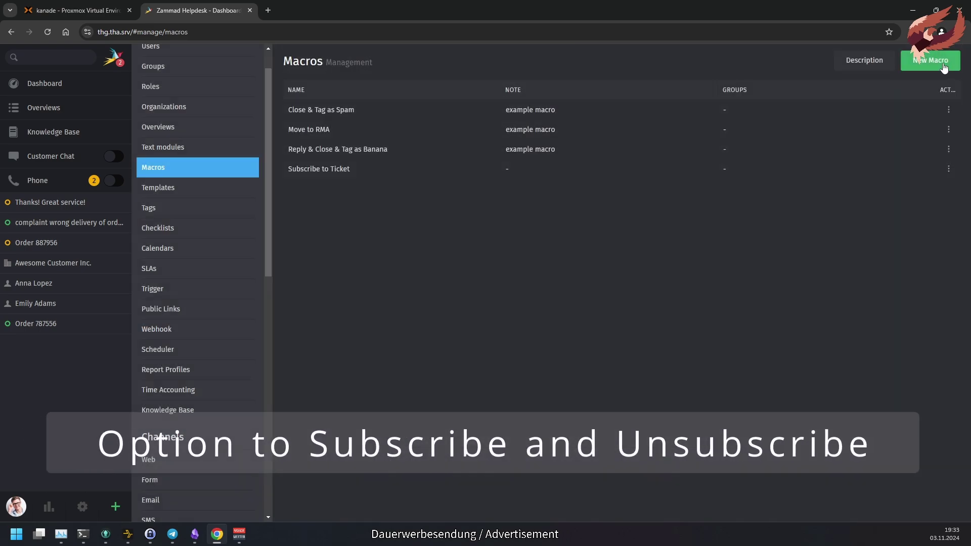
Save an 'Unsubscribe from Ticket' macro that unsubscribes the current user
left_click(940, 63)
type("Unsubscribe from Ticke")
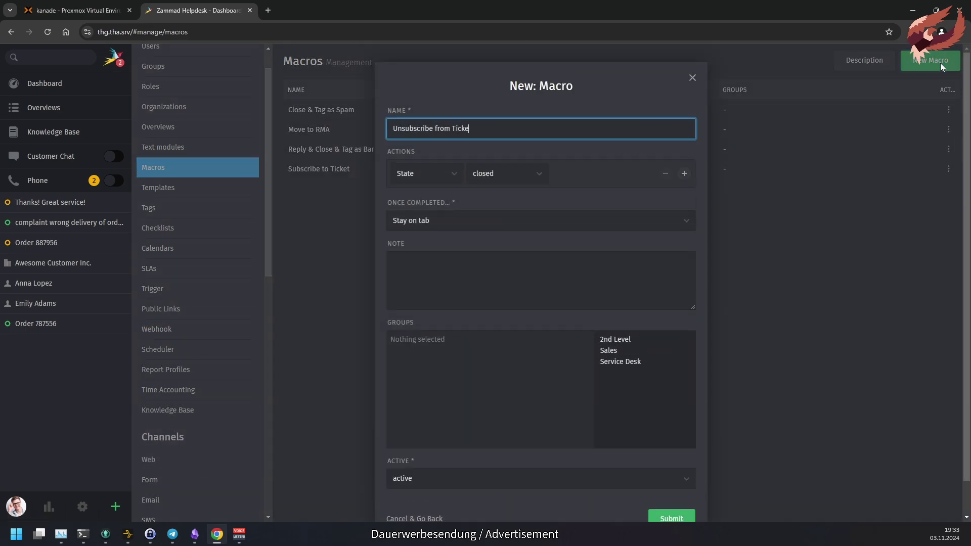
left_click(425, 173)
left_click(415, 329)
scroll(590, 409, "down", 1)
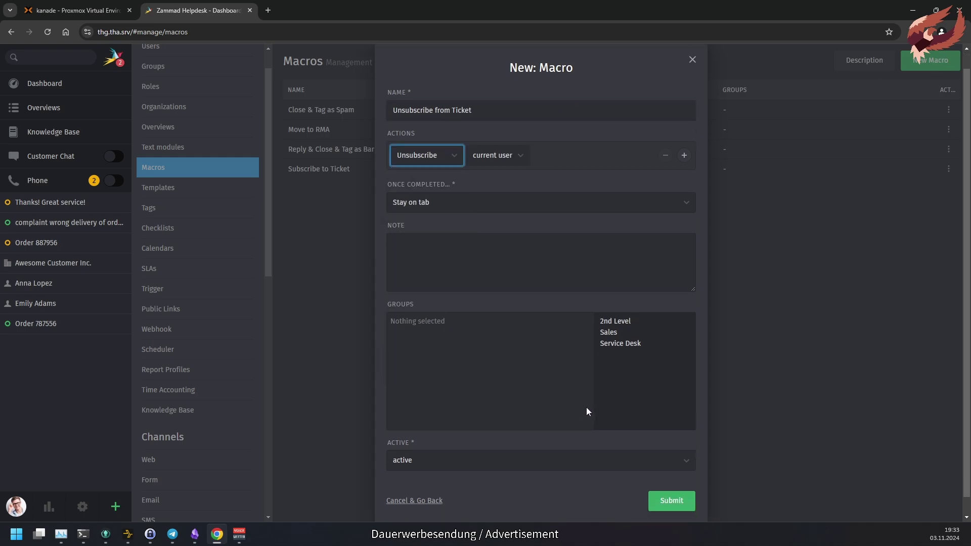
left_click(669, 483)
Subscribe to three Open Banana Items tickets via the macro and view My Subscribed Tickets
left_click(44, 107)
left_click(293, 149)
left_click(294, 170)
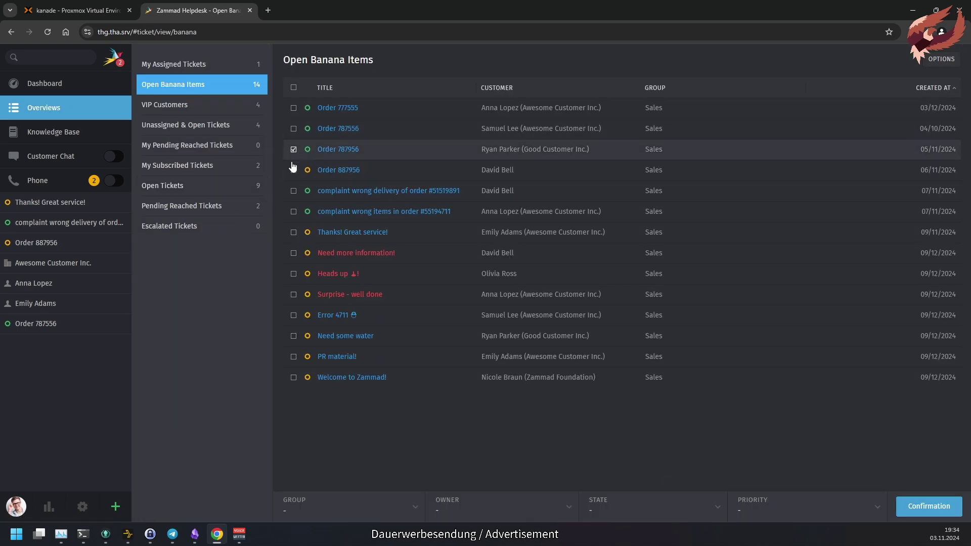
left_click(293, 191)
left_click_drag(334, 172, 623, 106)
left_click(212, 165)
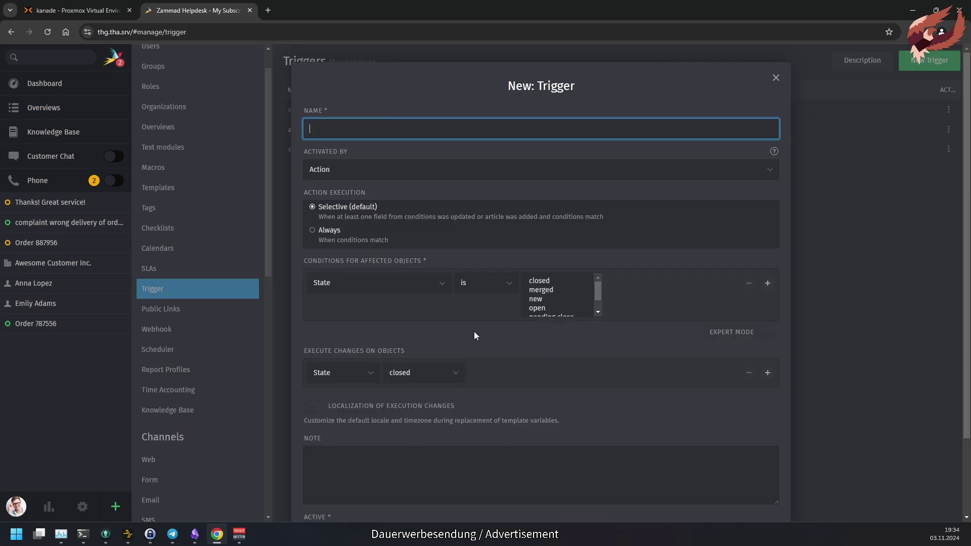
Review trigger subscribe and unsubscribe actions, then download the 2024 Created tickets report
scroll(445, 314, "down", 2)
left_click(350, 280)
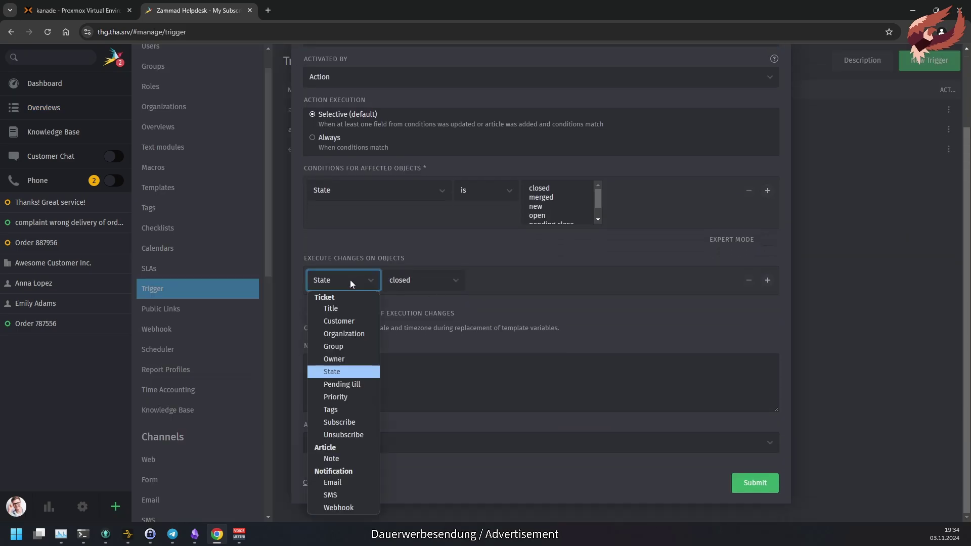
left_click(363, 422)
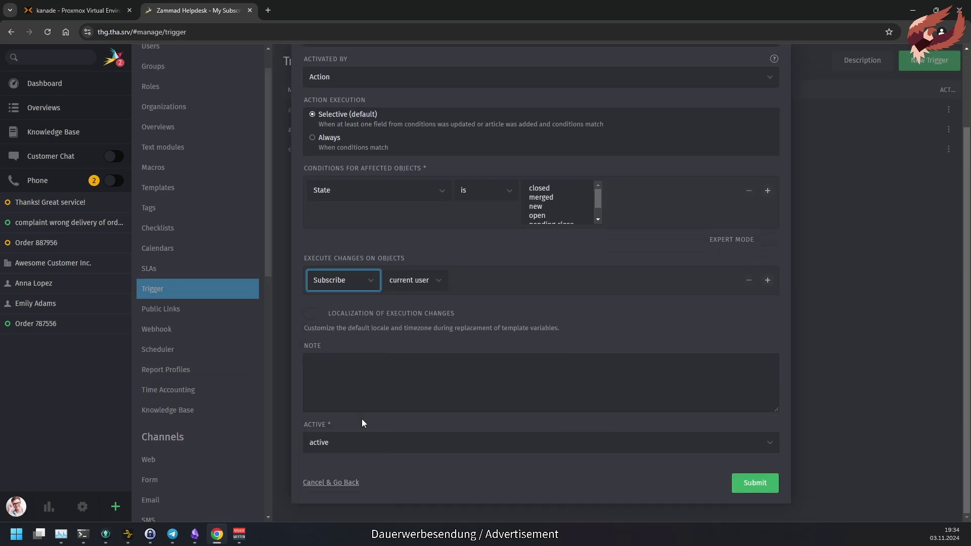
left_click(427, 283)
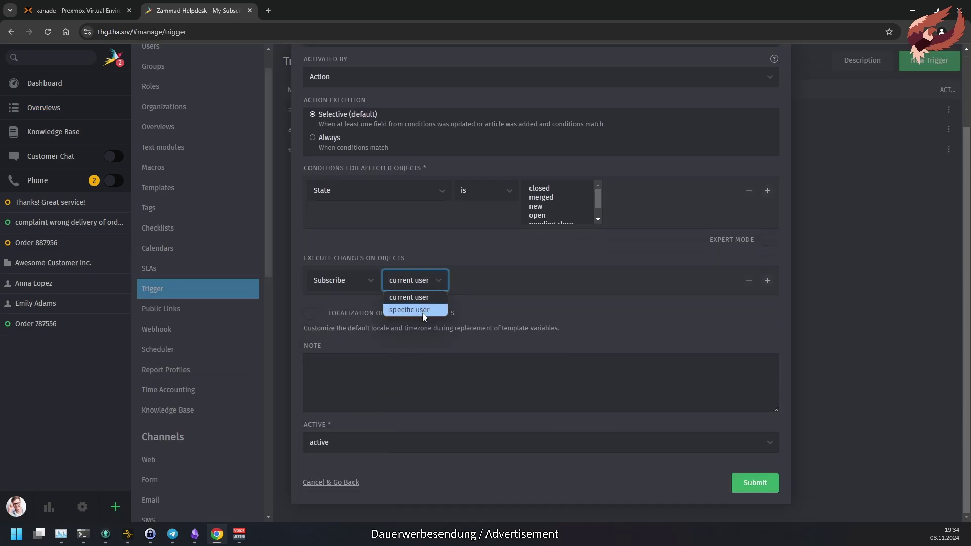
left_click(350, 280)
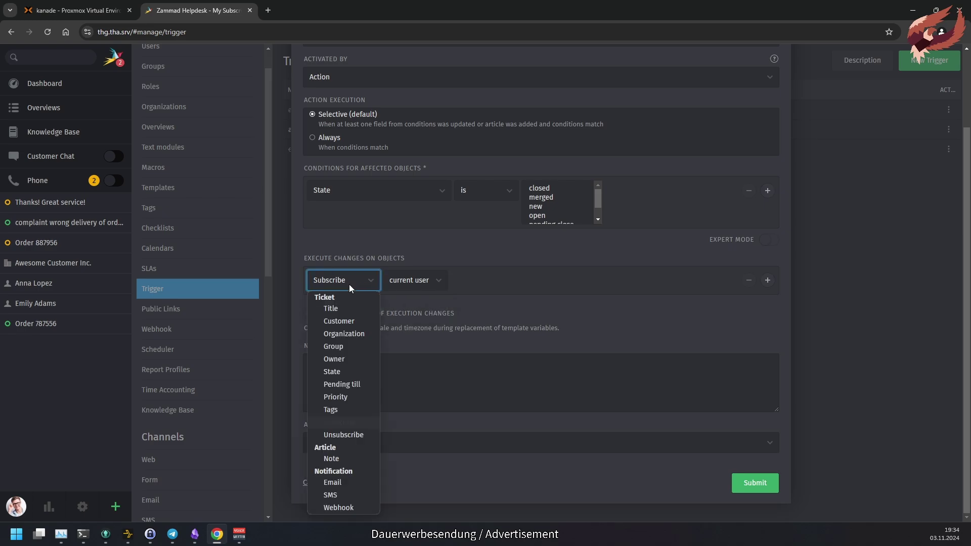
left_click(338, 435)
left_click(414, 281)
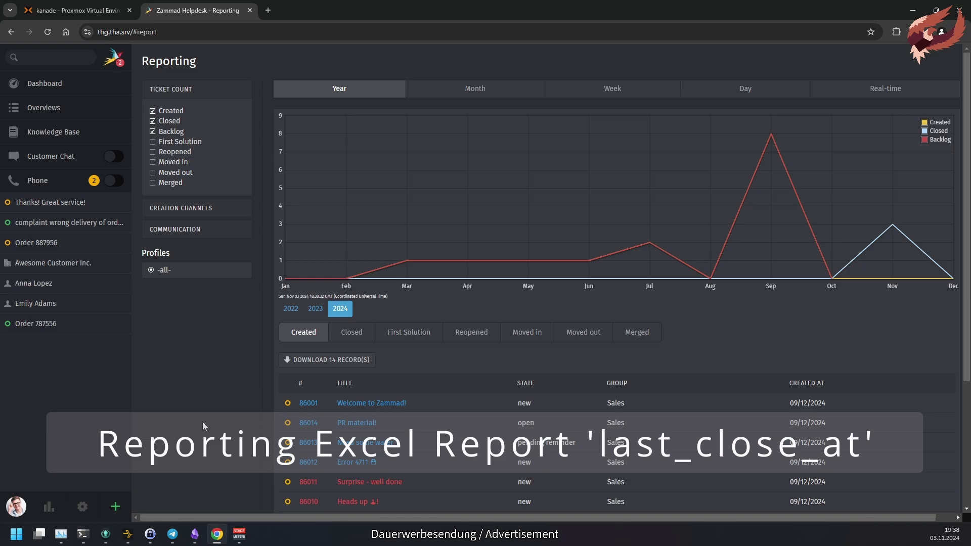
scroll(203, 423, "down", 4)
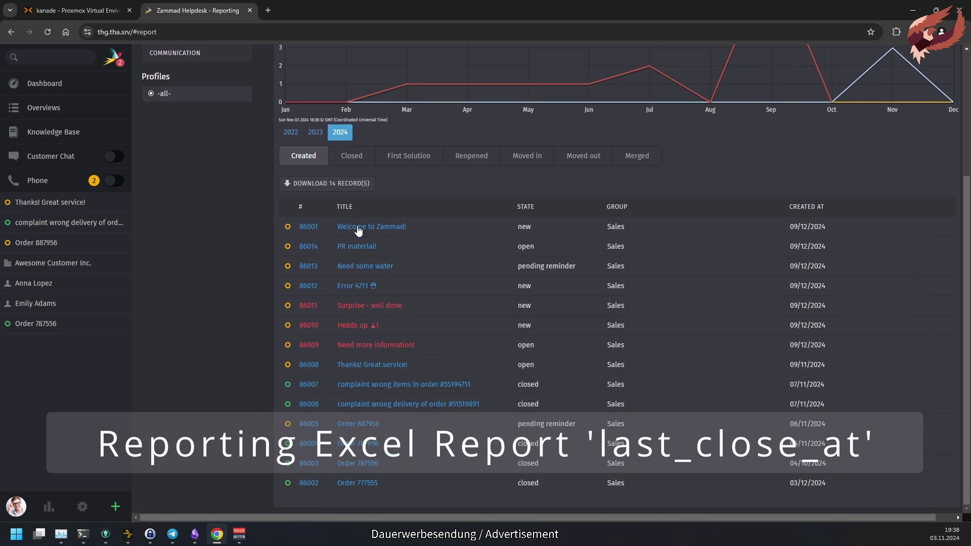
left_click(348, 186)
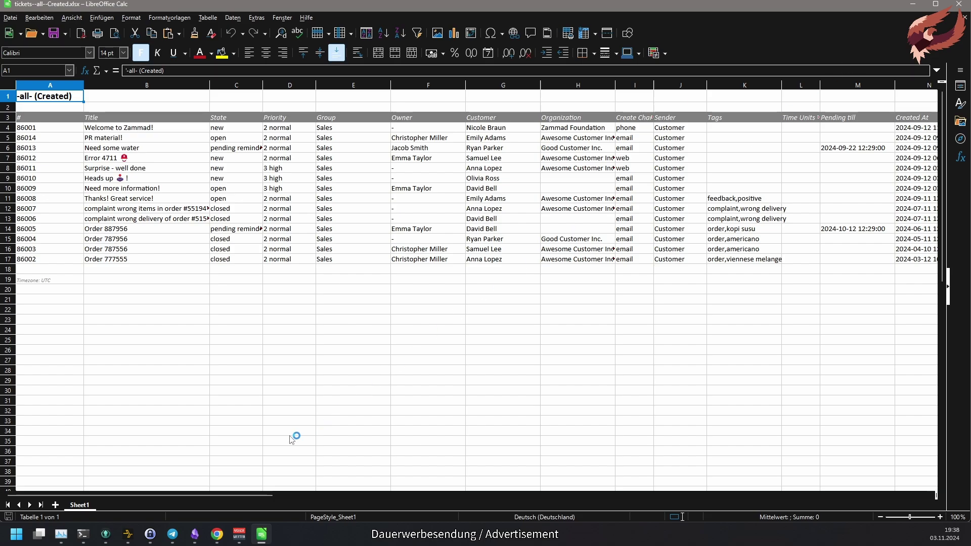
Scroll right to the Last Closed At column and check the timestamp in cell Q15
left_click_drag(219, 496, 349, 499)
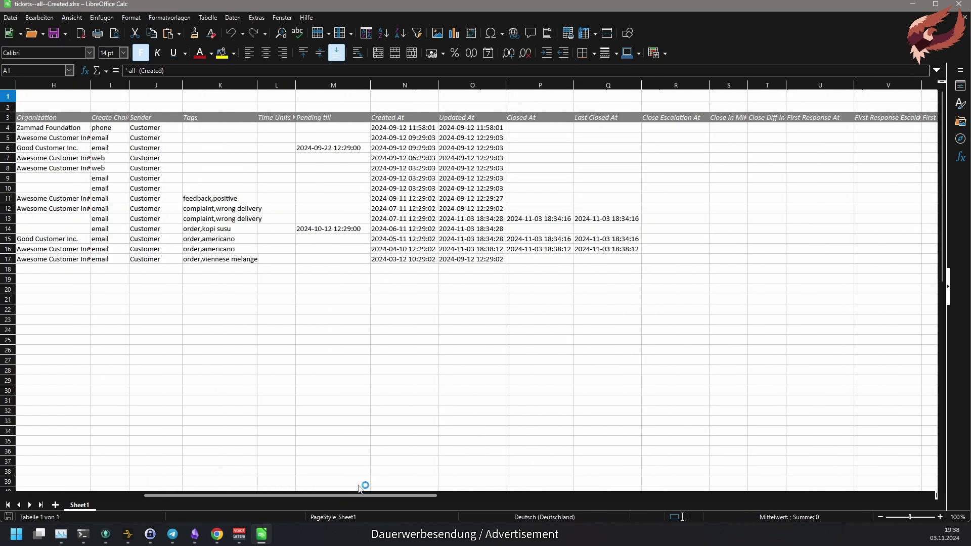
left_click(610, 240)
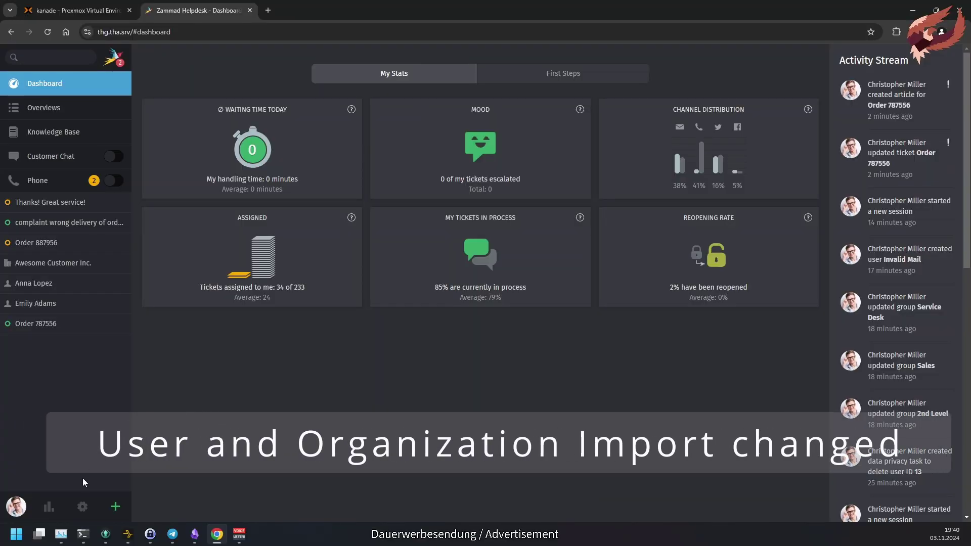
From the Users import dialog, download the example CSV and open user-example (1).csv
left_click(82, 507)
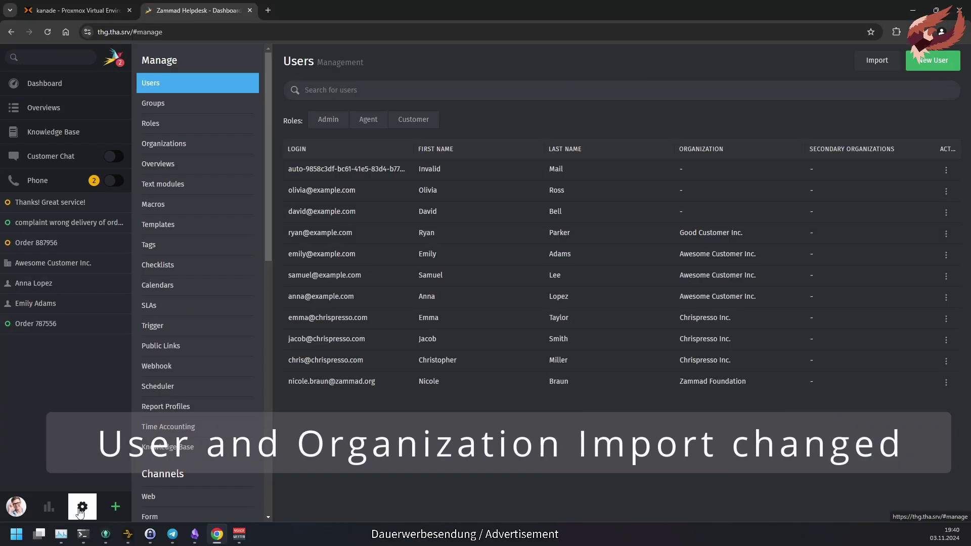
left_click(887, 60)
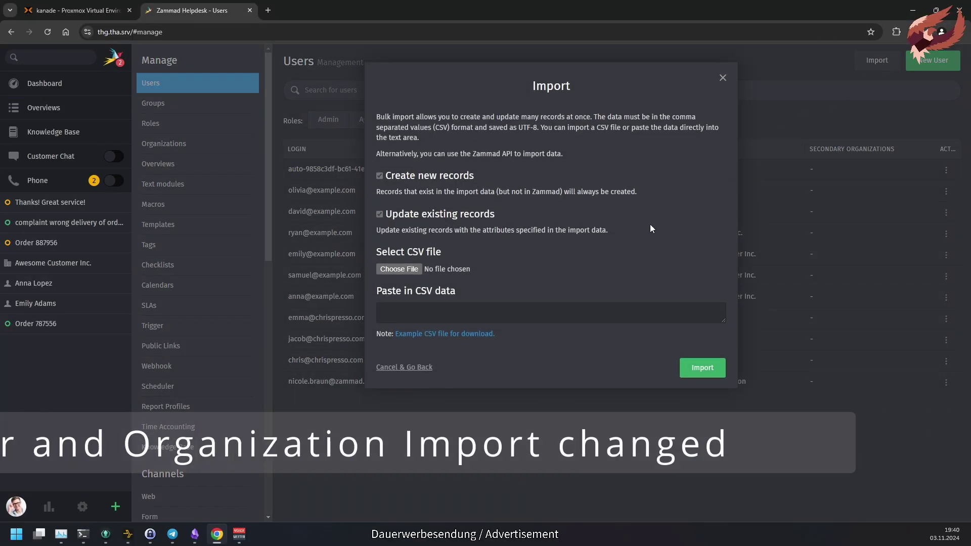
left_click(448, 338)
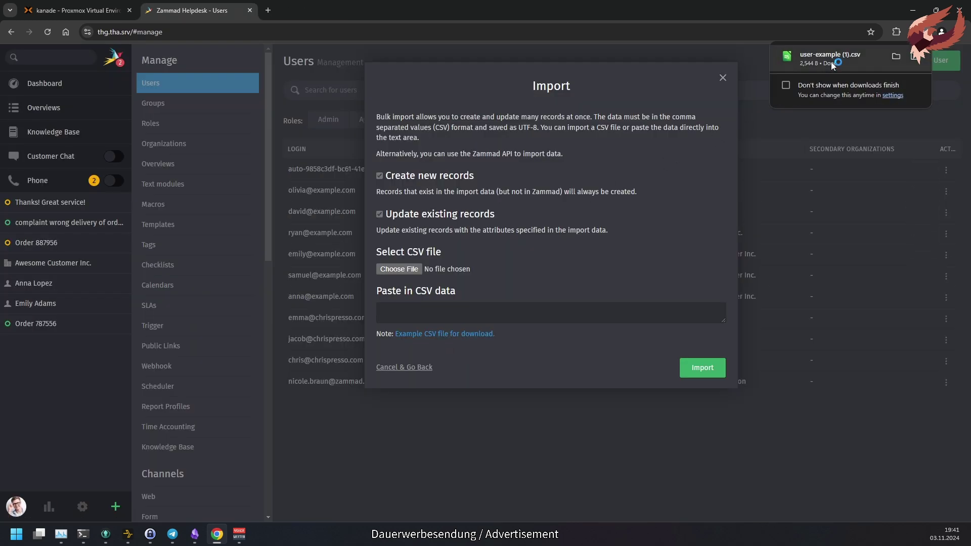
left_click(830, 62)
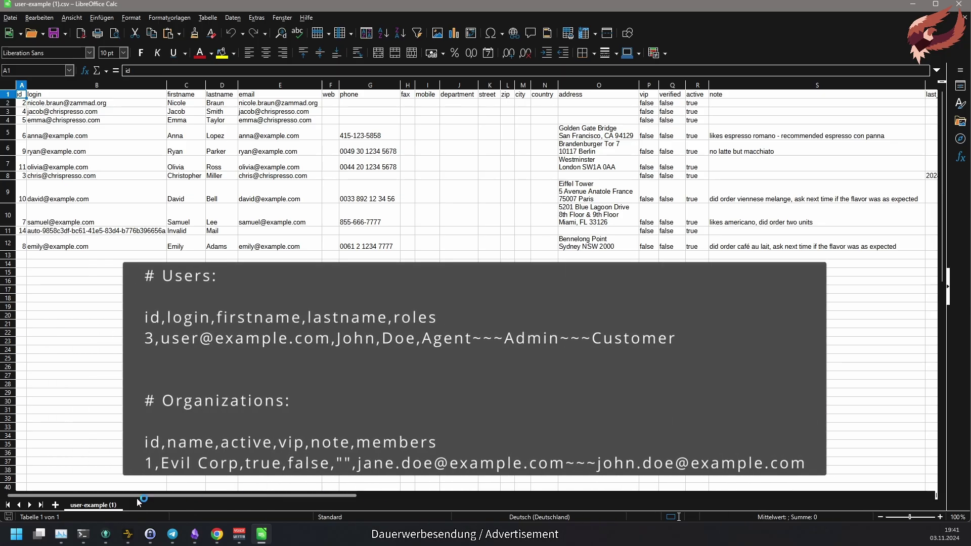
Scroll right to the roles column and inspect the Agent~~~Admin value in cell X8
left_click_drag(137, 499, 461, 509)
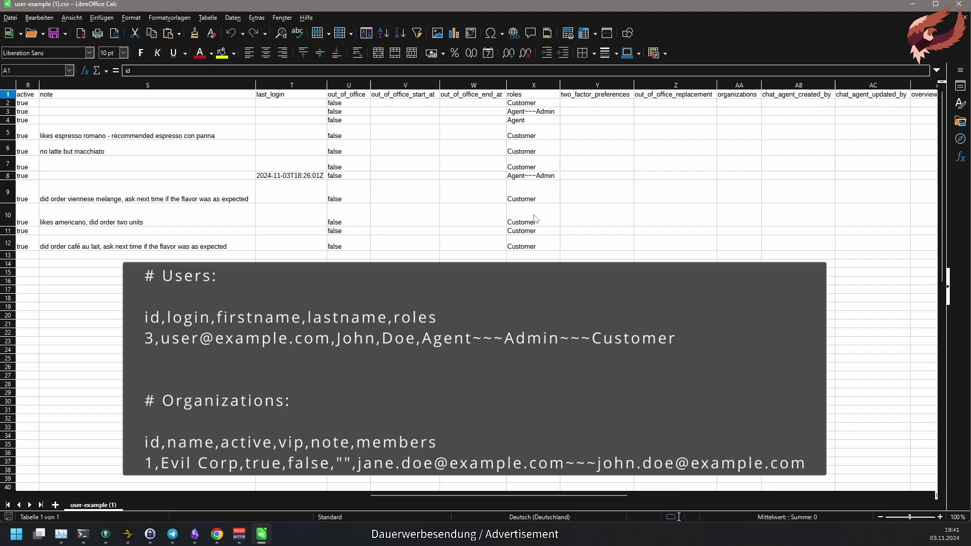
left_click(536, 176)
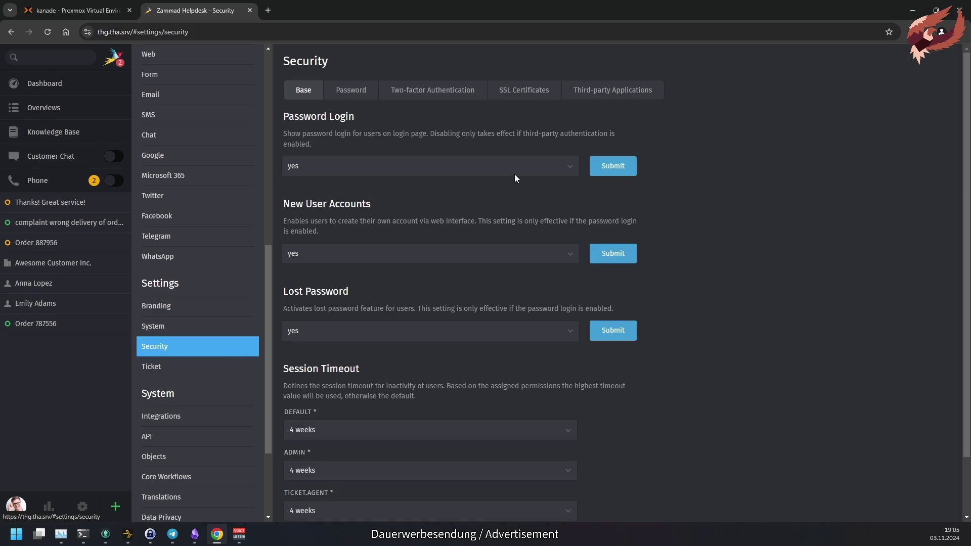
Show the Third-party Applications tab and the choices for No user creation on logon
left_click(587, 95)
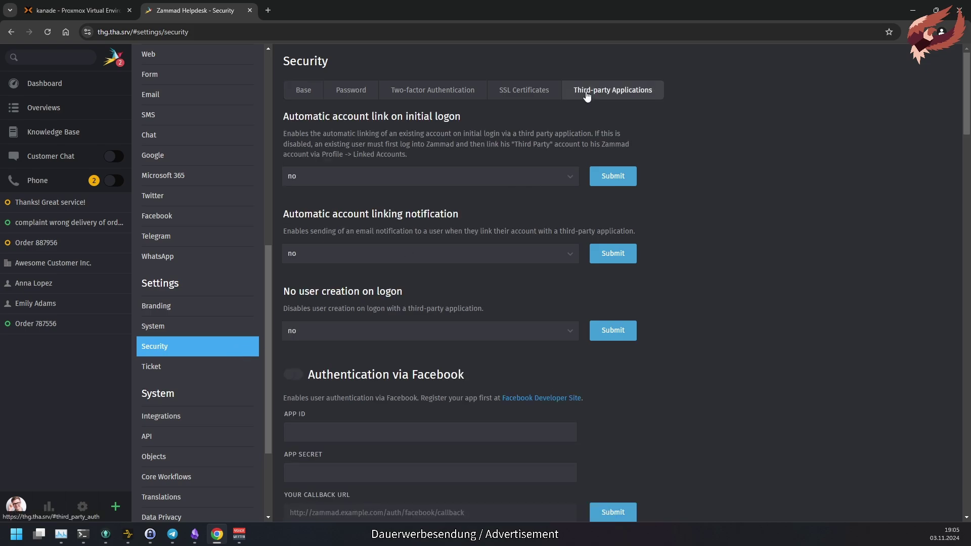
triple_click(449, 292)
left_click(443, 310)
left_click(565, 331)
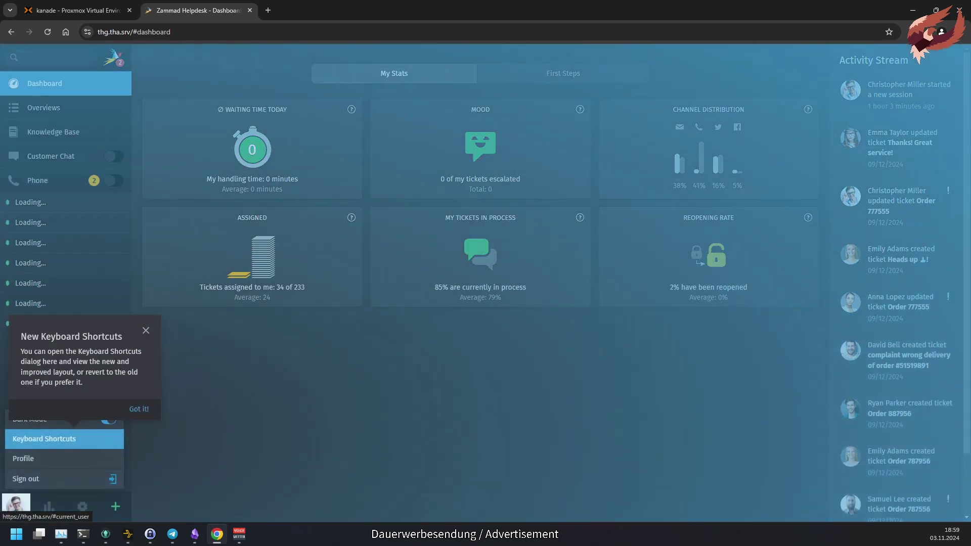
Dismiss the new shortcuts tip and bring up the Keyboard Shortcuts overview from the avatar menu
left_click(141, 415)
left_click(16, 506)
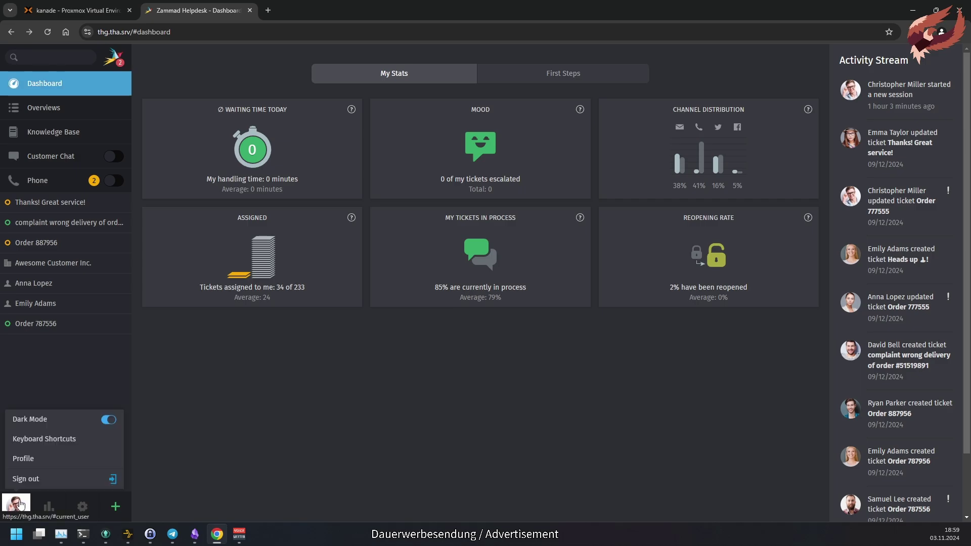
left_click(44, 440)
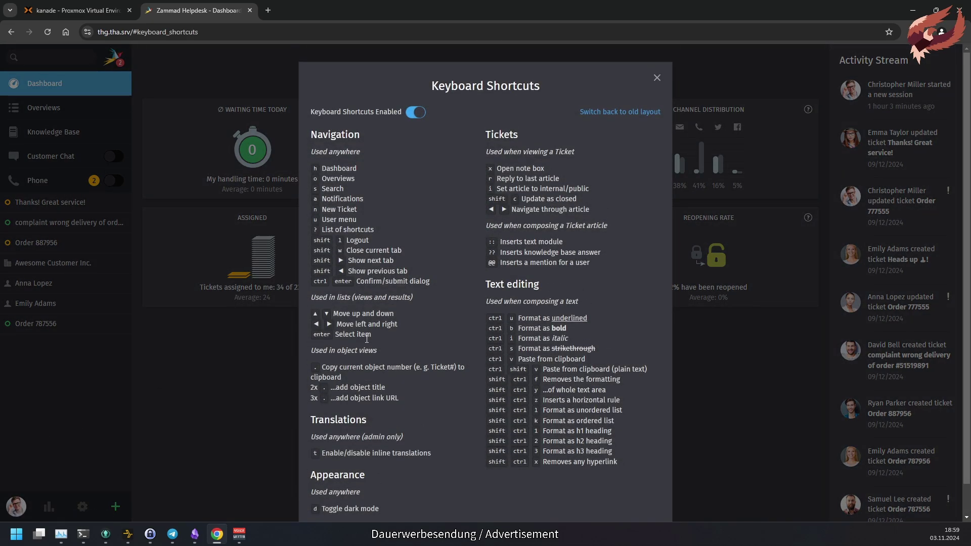
scroll(372, 338, "down", 1)
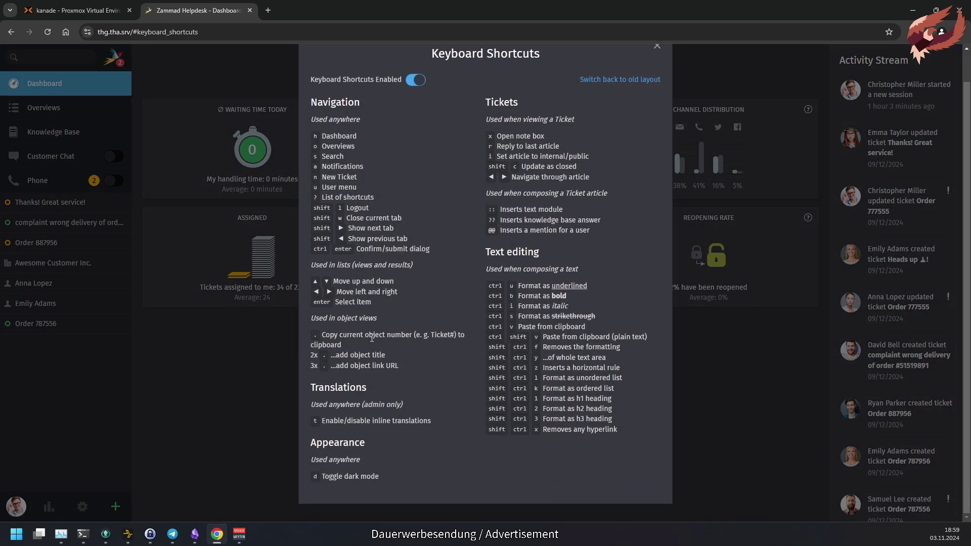
scroll(372, 338, "up", 1)
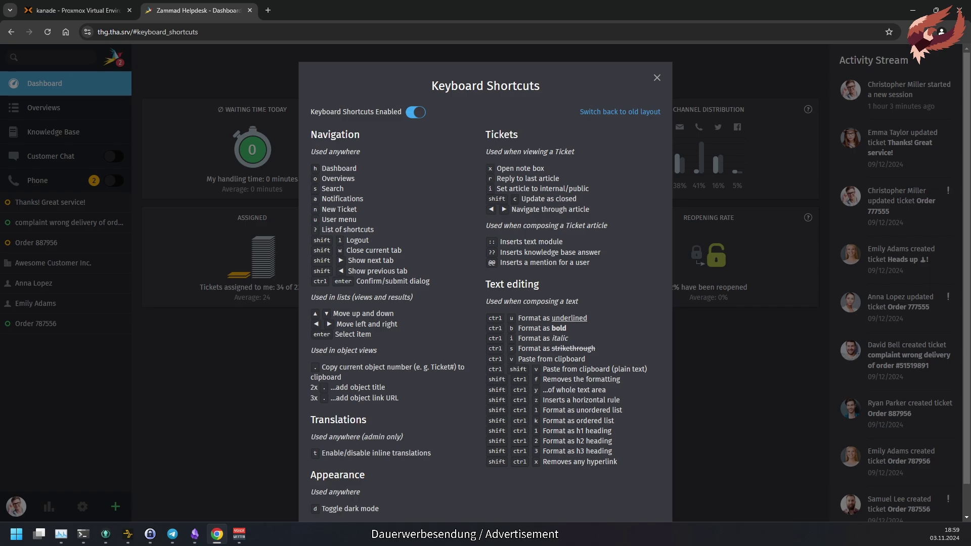
Toggle shortcuts off and on, and switch to the old layout and back to the new one
left_click(415, 117)
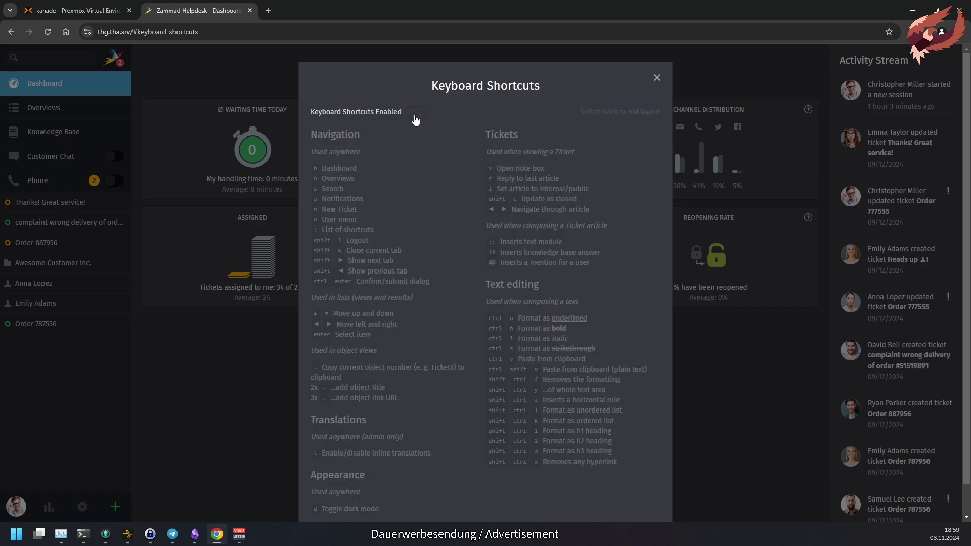
left_click(415, 117)
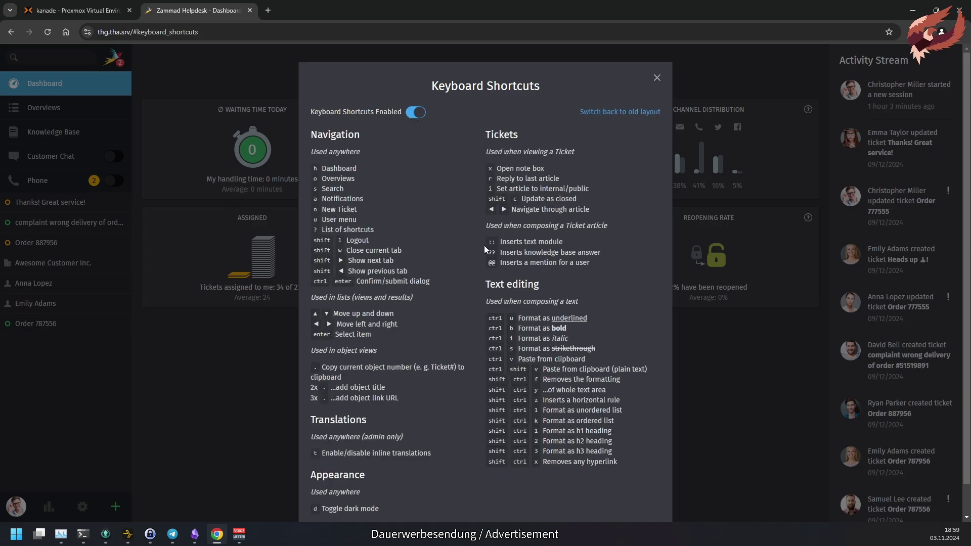
left_click(643, 114)
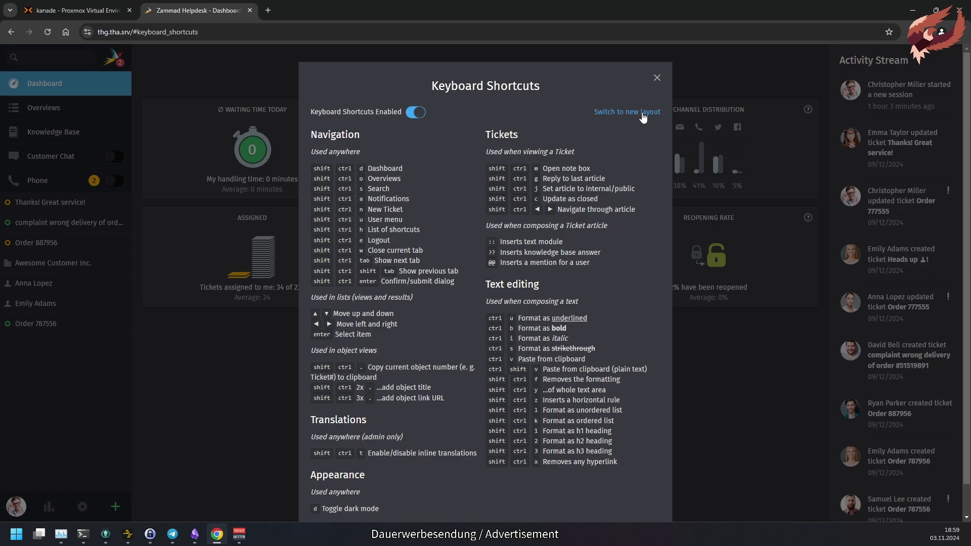
left_click(644, 114)
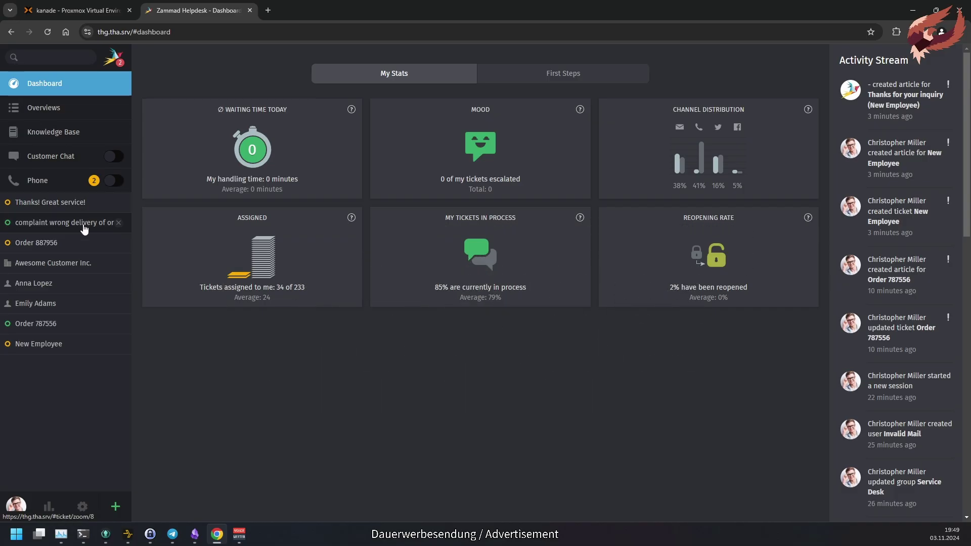
On the New Employee ticket, tick Create LDAP-Account, Create Email-Account and Order new PC if needed
left_click(91, 344)
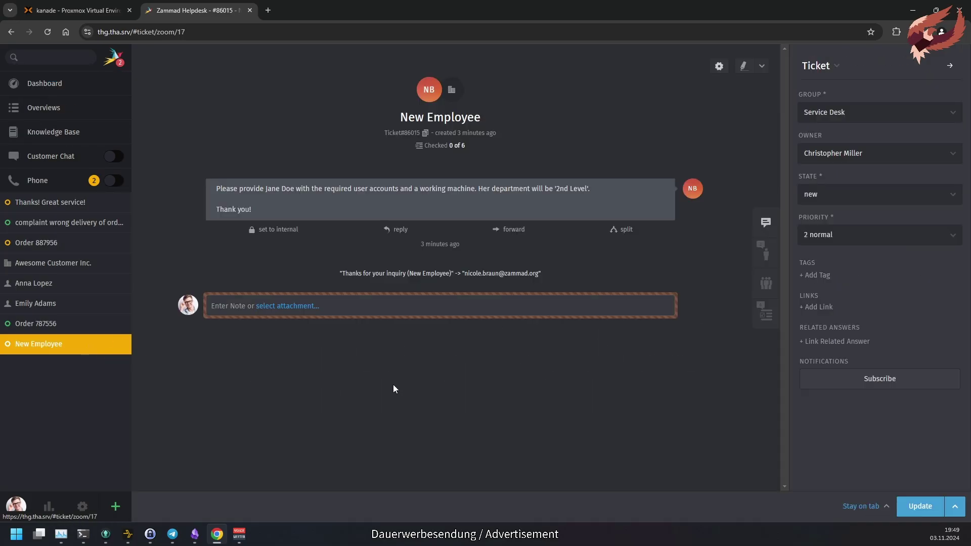
left_click(757, 318)
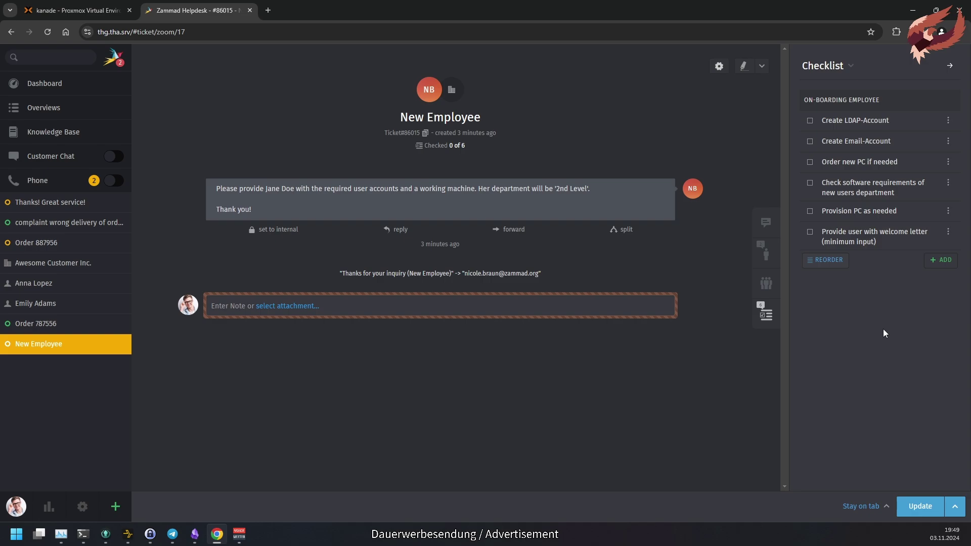
left_click(809, 120)
left_click(811, 142)
left_click(811, 162)
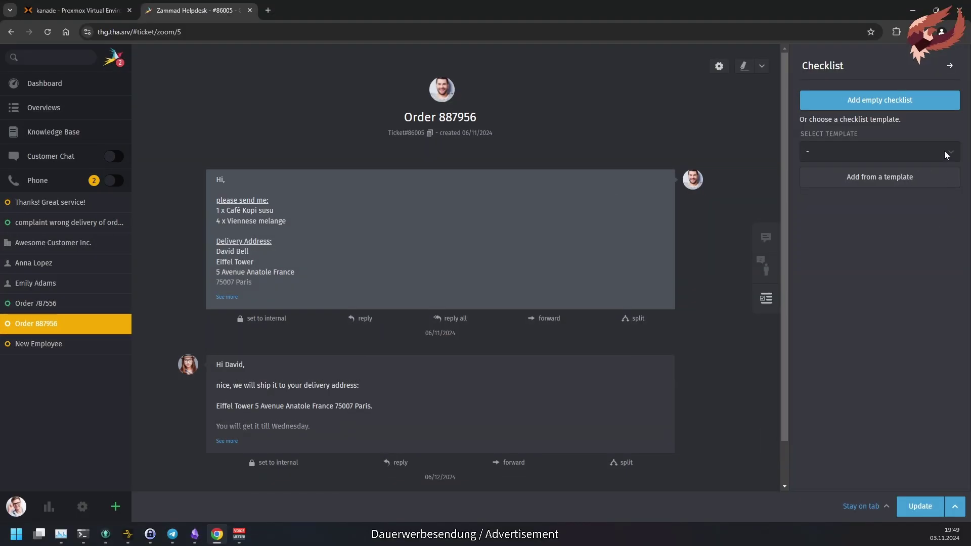
Start an empty checklist on Order 887956 with items 'This is' and 'amazing!'
left_click(945, 152)
left_click(945, 151)
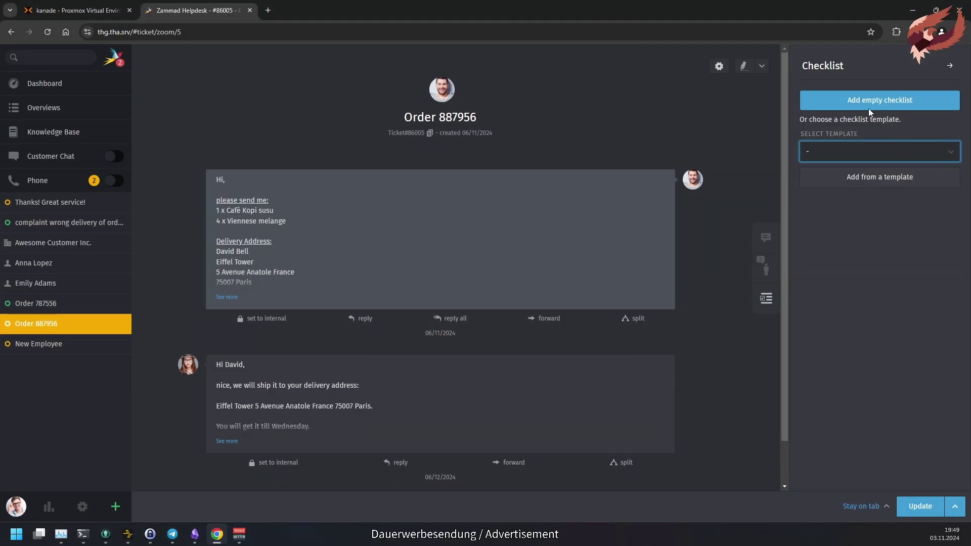
left_click(868, 101)
type("This is")
left_click(951, 121)
type("amazing!")
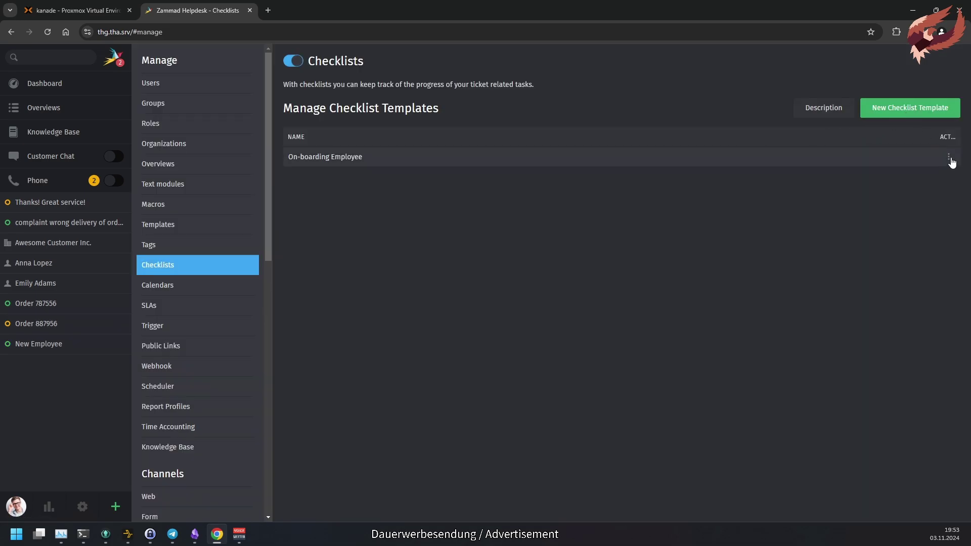
Clone On-boarding Employee as Off-boarding Employee, changing items to Remove LDAP-Account and Remove Email-Account
left_click(950, 158)
left_click(942, 176)
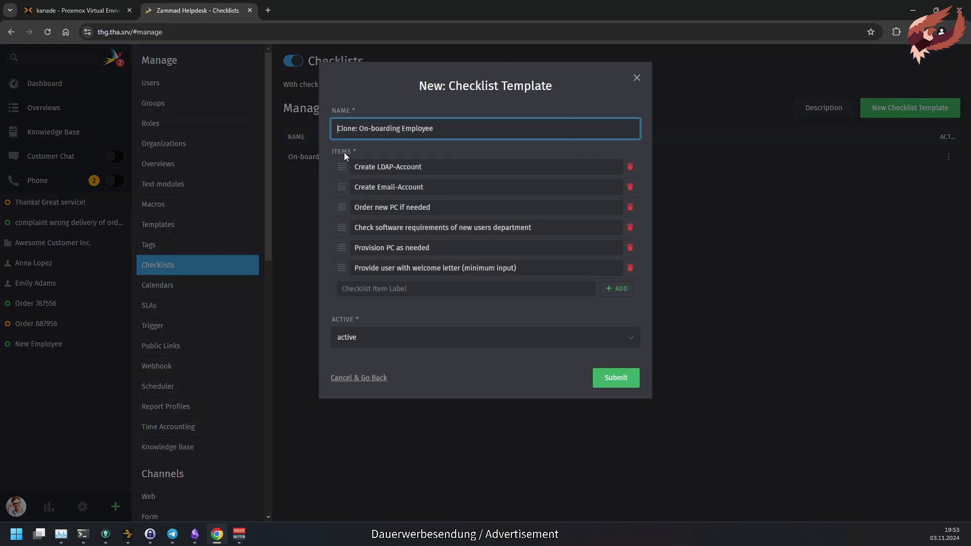
left_click(366, 131, "shift")
type("Off")
double_click(364, 167)
type("Remove")
double_click(365, 187)
type("Remove")
Delete two items, add 'Decomission PC' at the top, and save the Off-boarding Employee template
left_click(631, 207)
left_click_drag(354, 228, 404, 228)
type("Decomission PC")
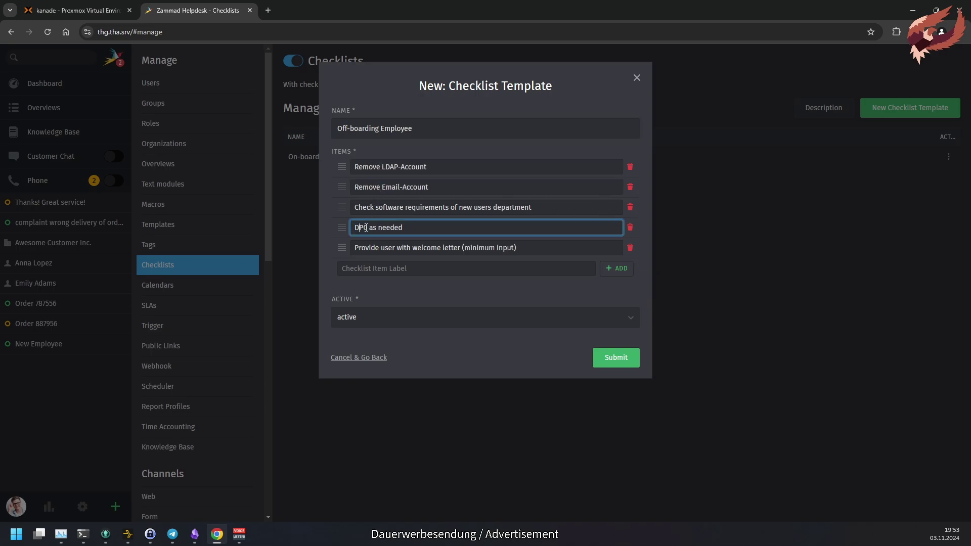
key("shift+End")
key("Delete")
left_click_drag(342, 227, 342, 167)
left_click(630, 228)
left_click(630, 228)
left_click(626, 321)
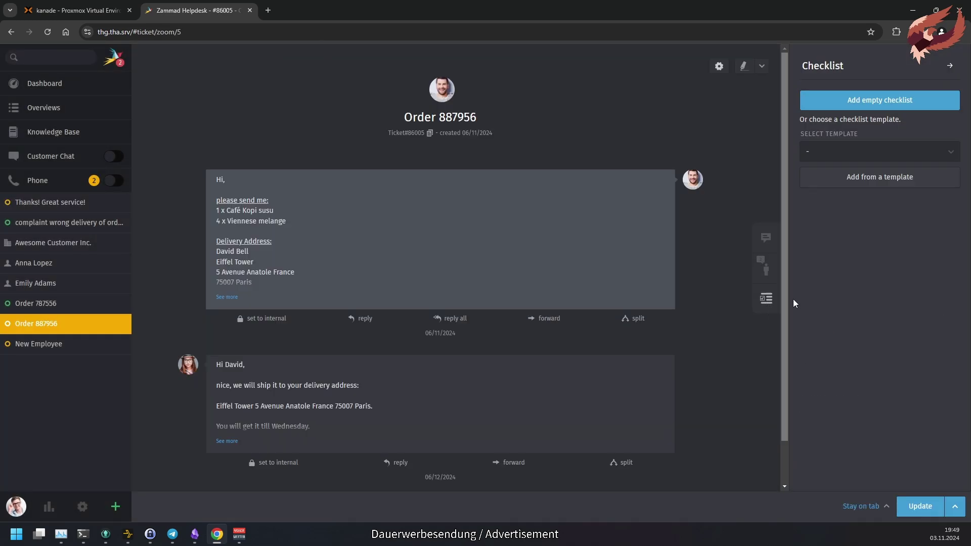
Create an empty checklist on Order 887956 with items 'This is' and 'amazing!', ticking both
left_click(946, 152)
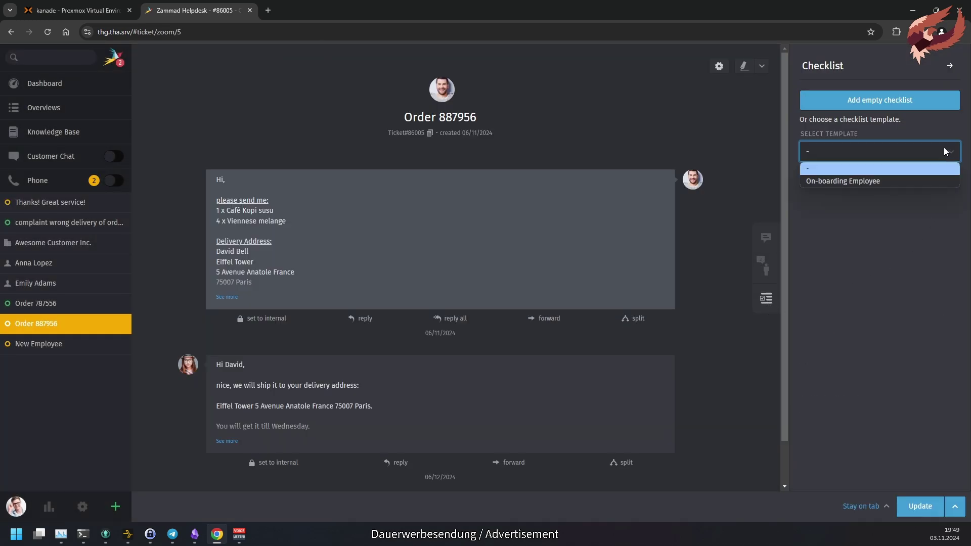
left_click(945, 152)
left_click(869, 100)
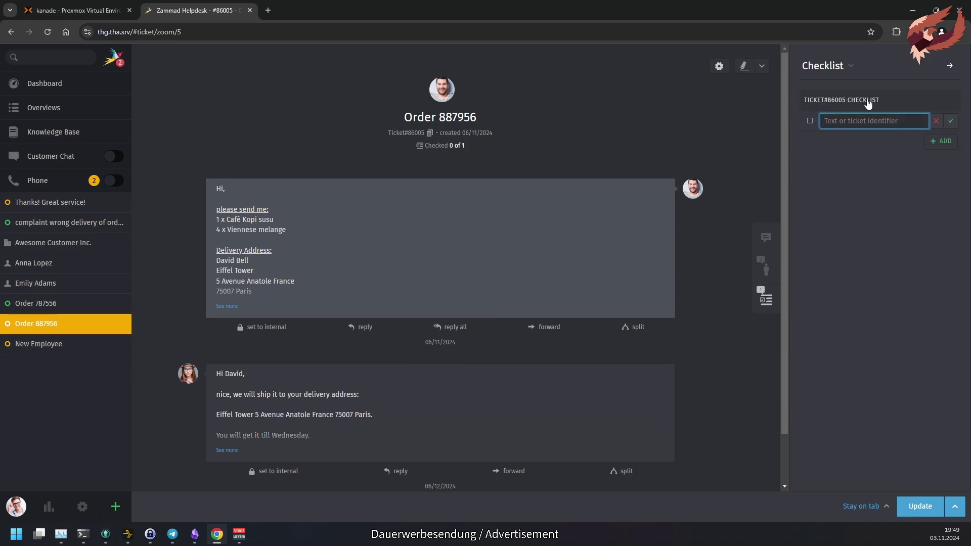
type("This is")
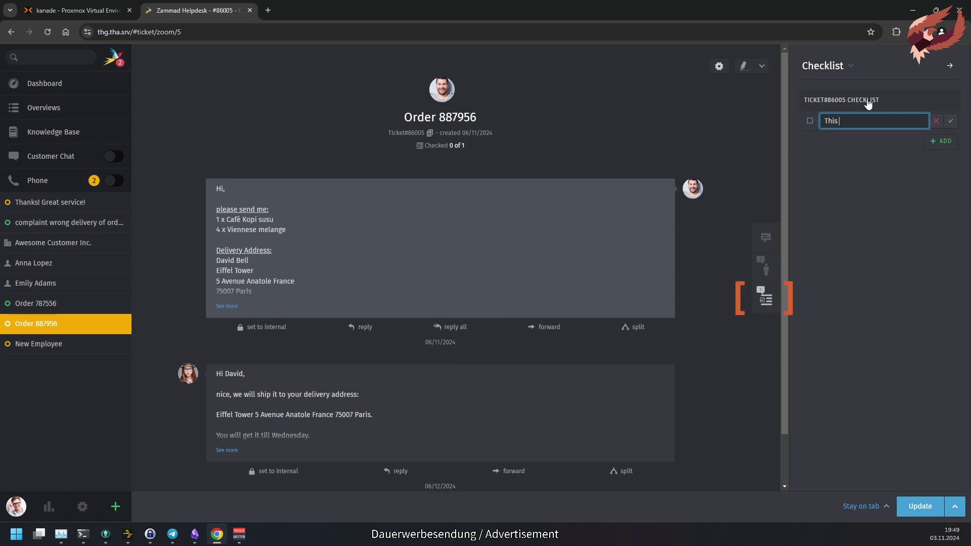
left_click(951, 121)
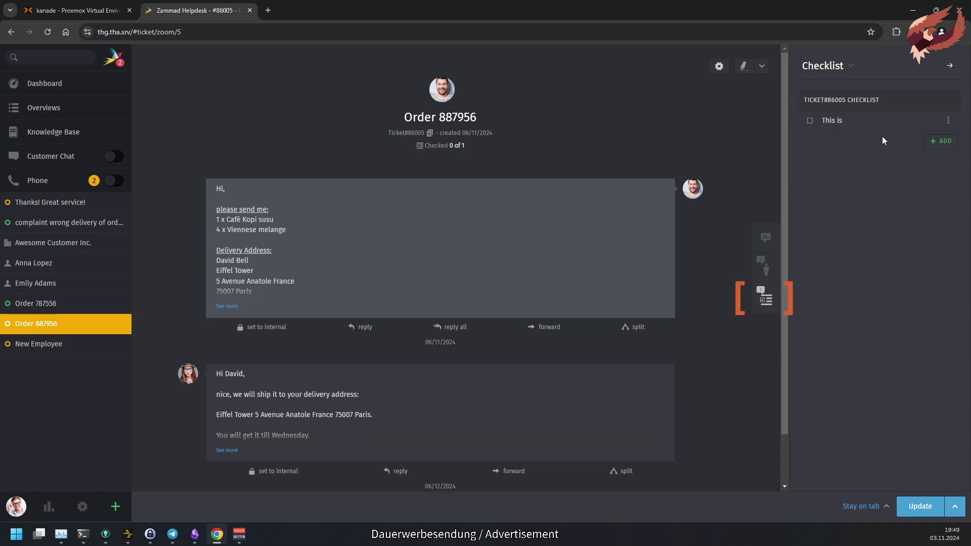
left_click(942, 143)
type("amazing!")
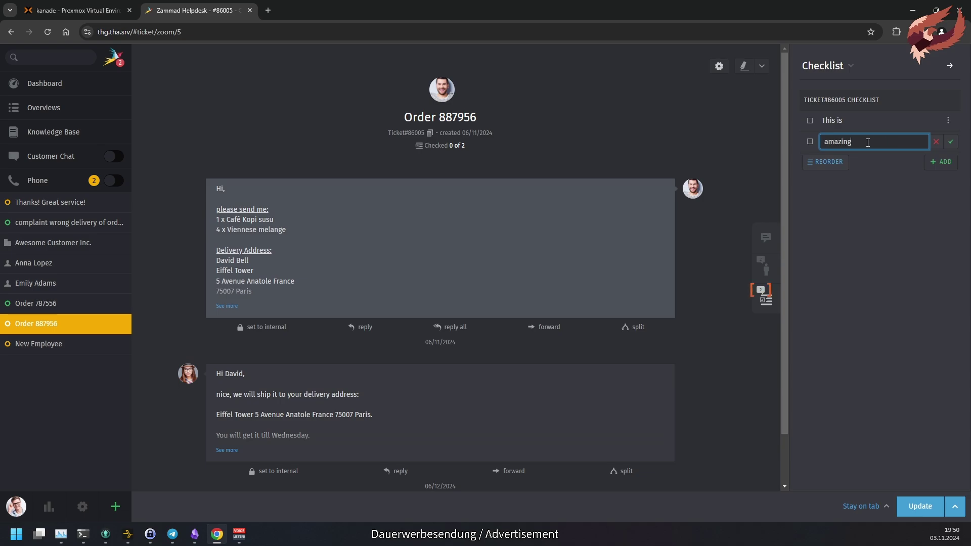
left_click(950, 143)
left_click(810, 120)
left_click(810, 141)
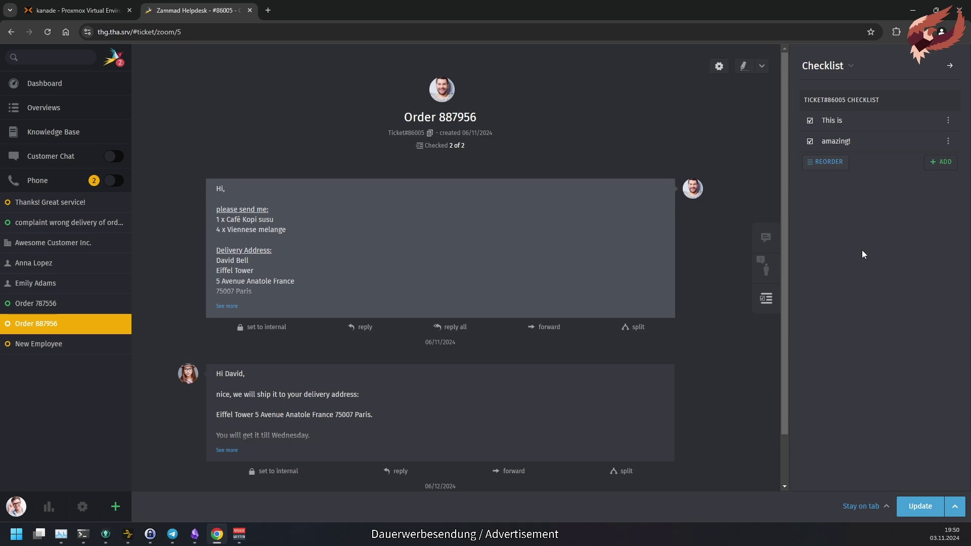
Add a 'noice' checklist item and move 'amazing!' above 'This is'
left_click(942, 163)
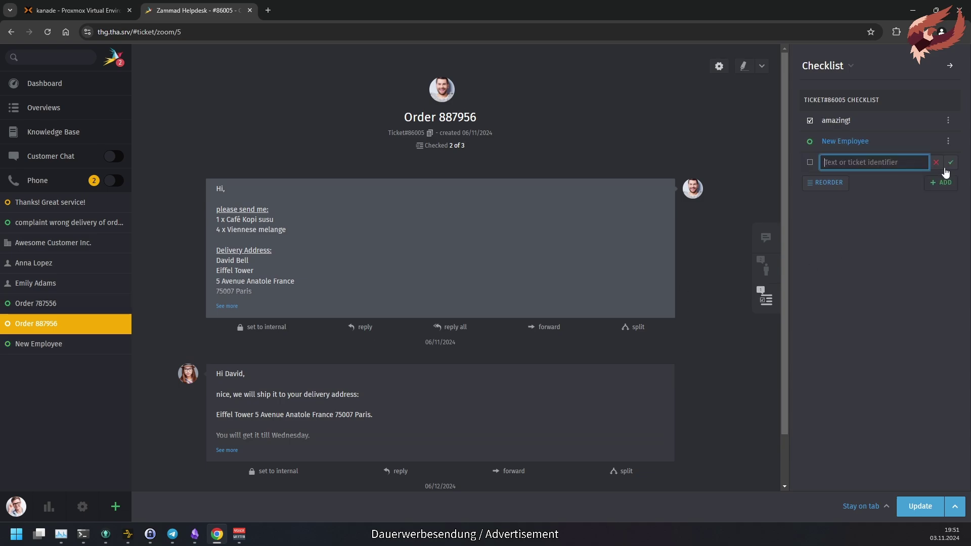
type("noice")
key("Return")
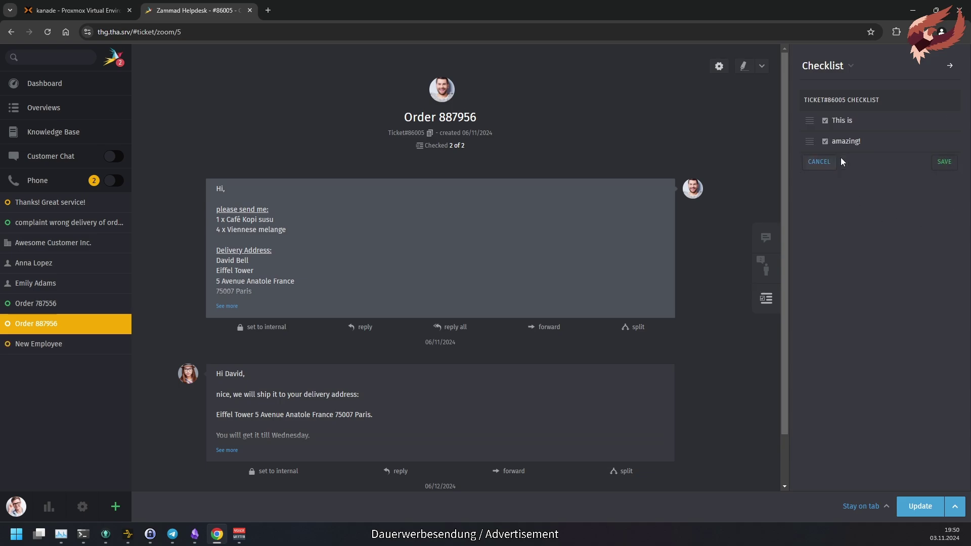
left_click_drag(810, 143, 810, 122)
left_click(944, 163)
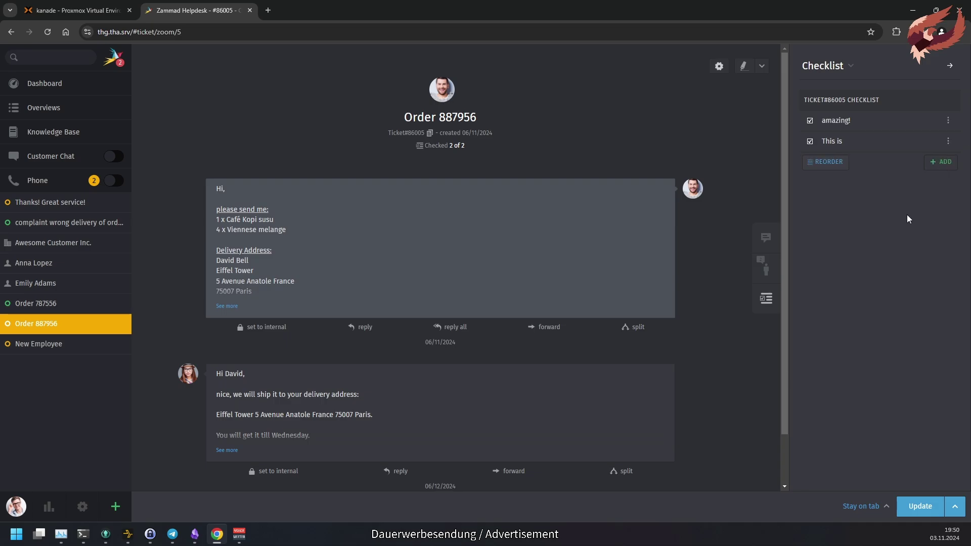
left_click(948, 122)
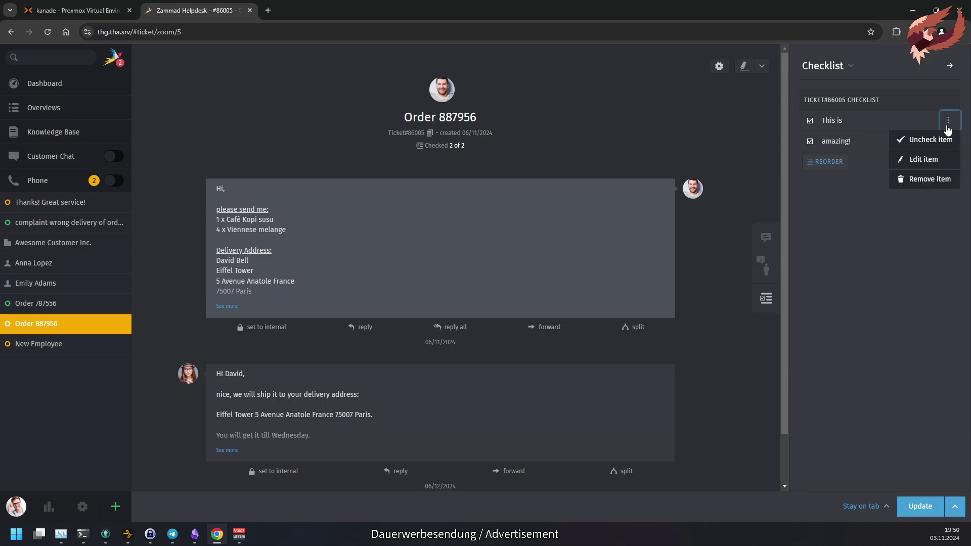
left_click(933, 230)
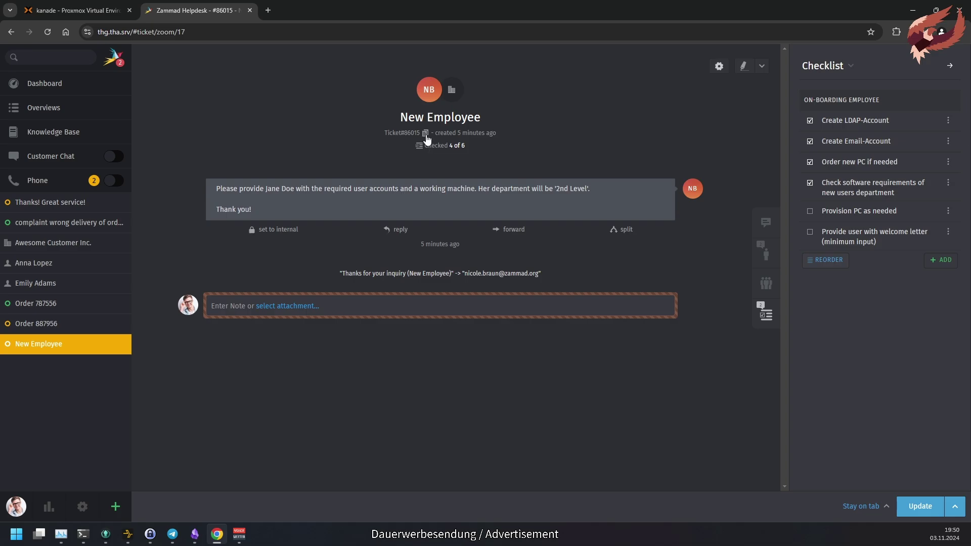
Add a checklist item linking the New Employee ticket via its pasted reference, then check the link
left_click(425, 133)
left_click(75, 323)
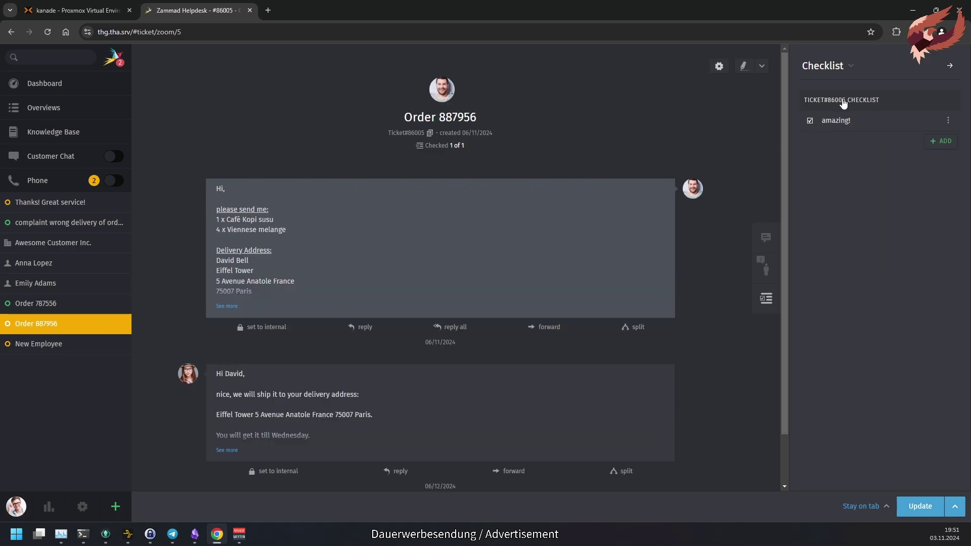
left_click(942, 140)
key("ctrl+v")
key("Return")
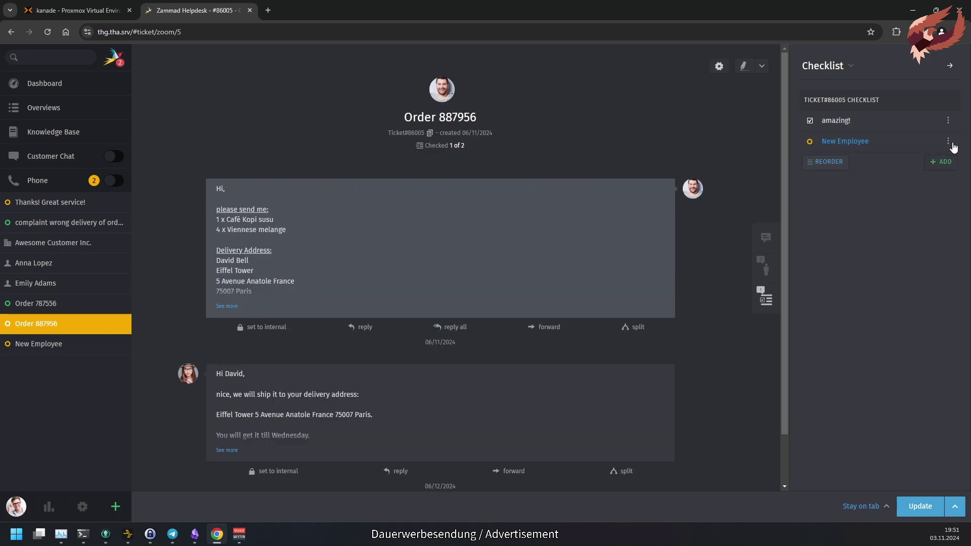
left_click(839, 142)
left_click(43, 325)
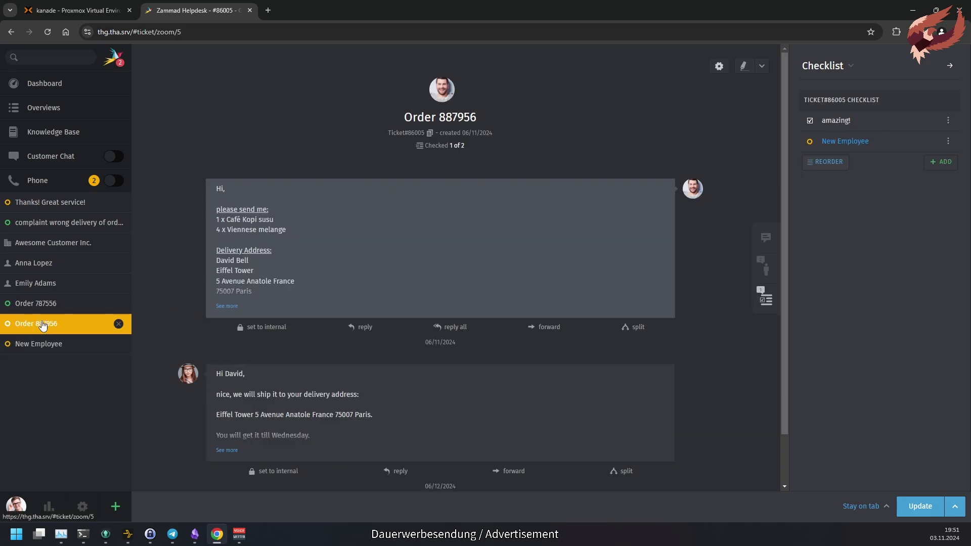
Set the New Employee ticket's state to closed and submit it
left_click(766, 237)
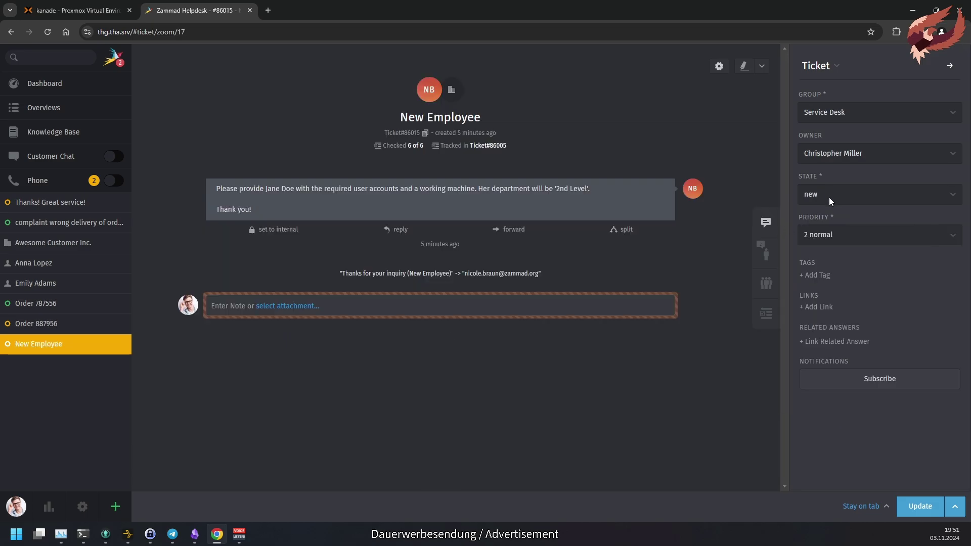
left_click(830, 197)
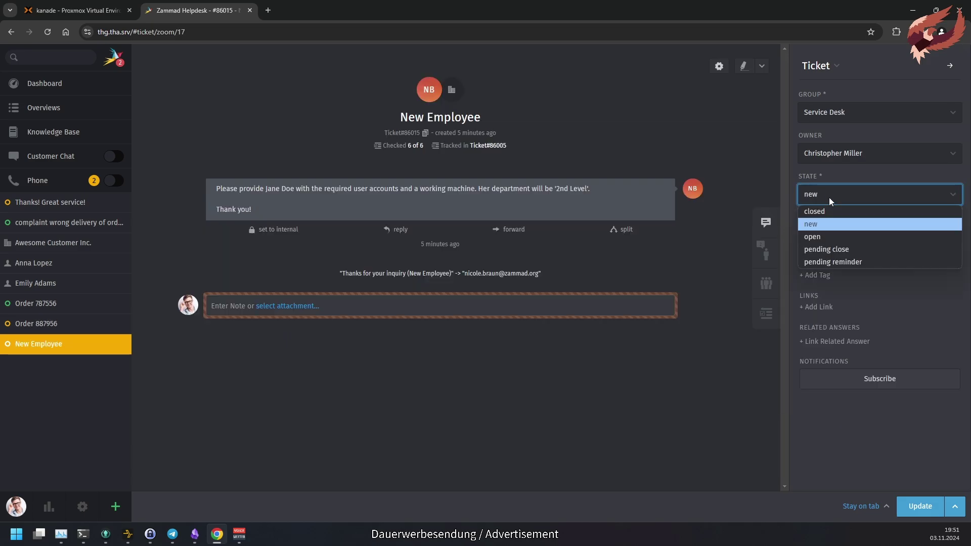
left_click(829, 208)
key("ctrl+Return")
left_click(75, 326)
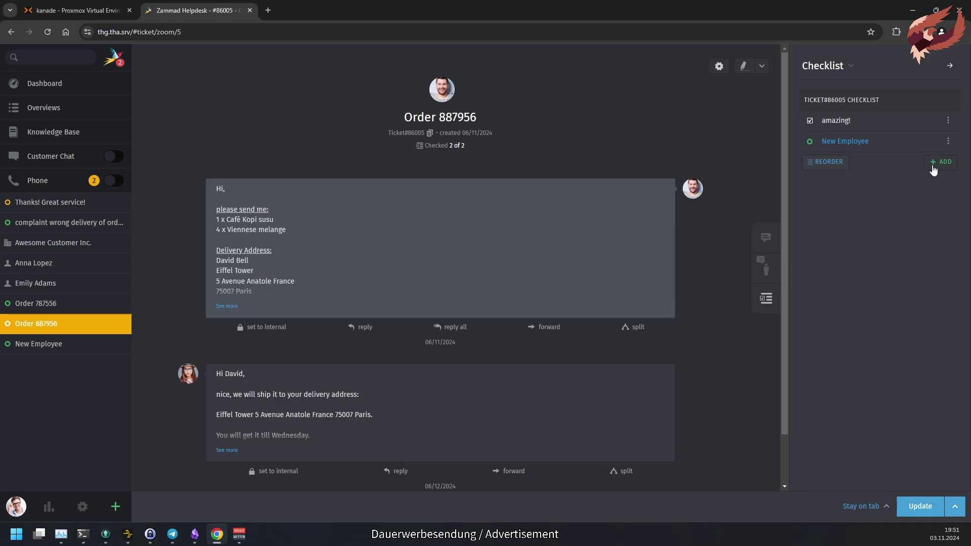
Revisit the linked New Employee ticket, then show Order 887956's ticket details sidebar
left_click(840, 143)
left_click(43, 324)
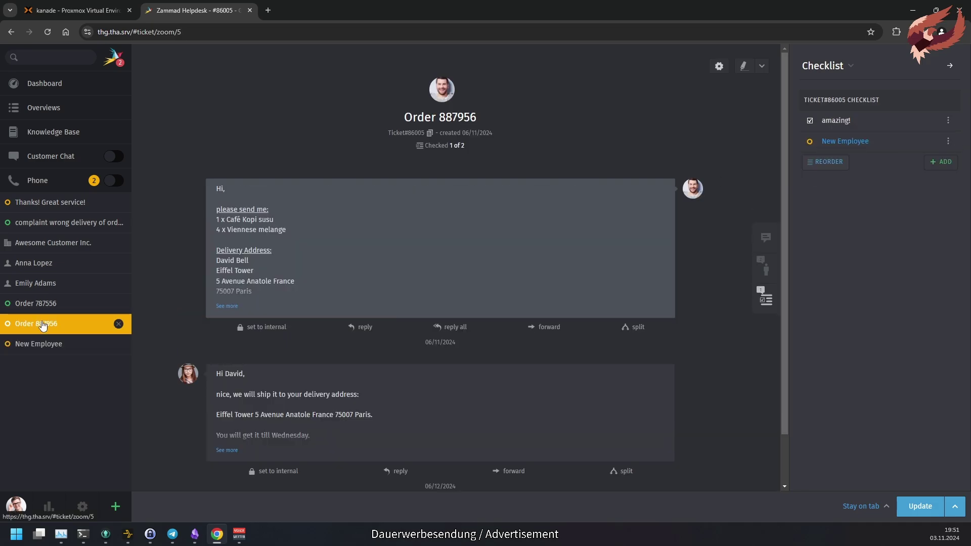
left_click(766, 238)
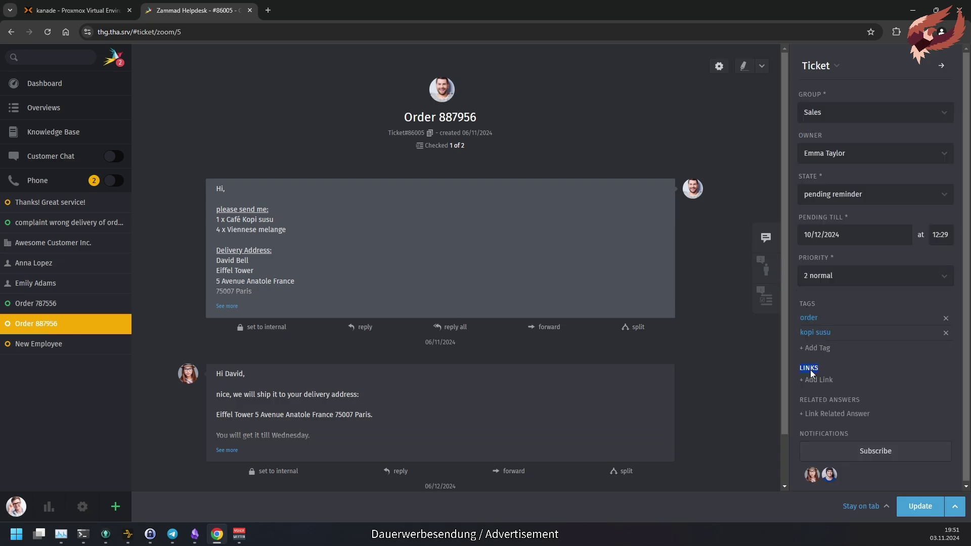
left_click(765, 302)
left_click(766, 238)
Try closing Order 887956, choose to open the checklist at the warning, then open New Employee
left_click(845, 194)
left_click(830, 211)
left_click(922, 506)
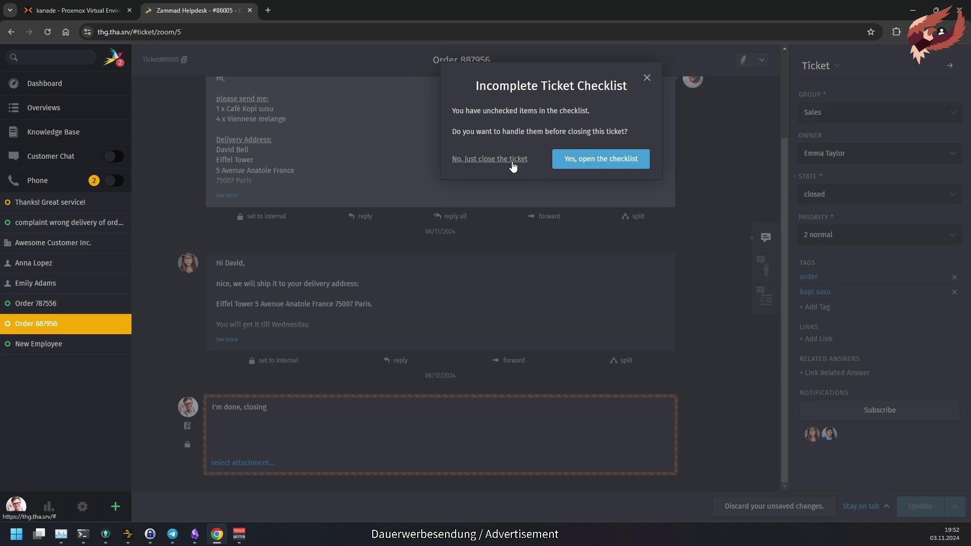
left_click(616, 161)
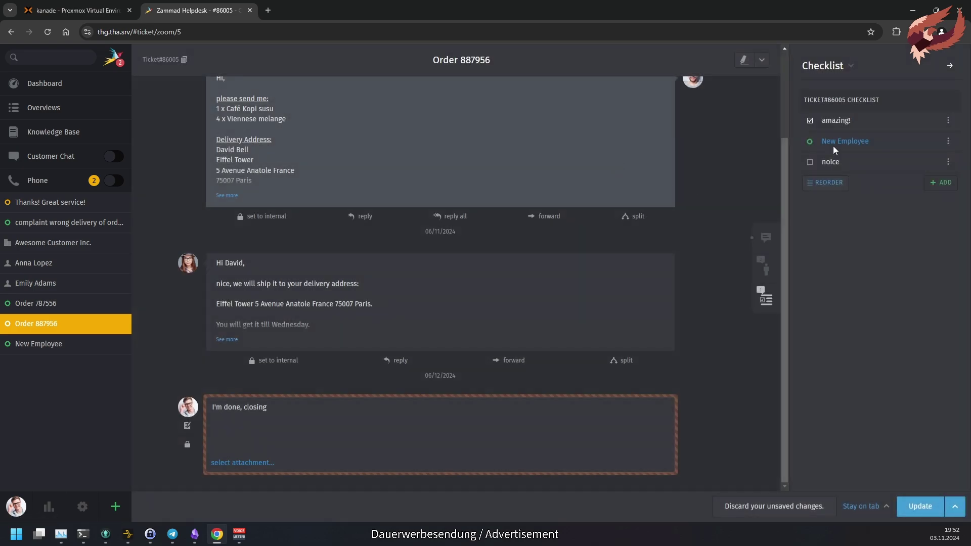
left_click(848, 143)
Remove New Employee's checklist and add a new one from the Off-boarding Employee template
left_click(840, 76)
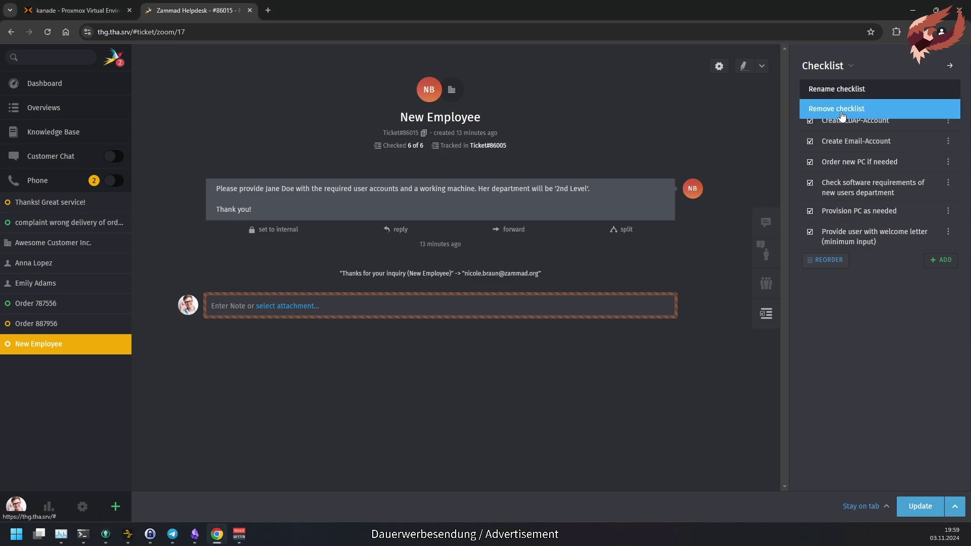
left_click(841, 111)
left_click(621, 138)
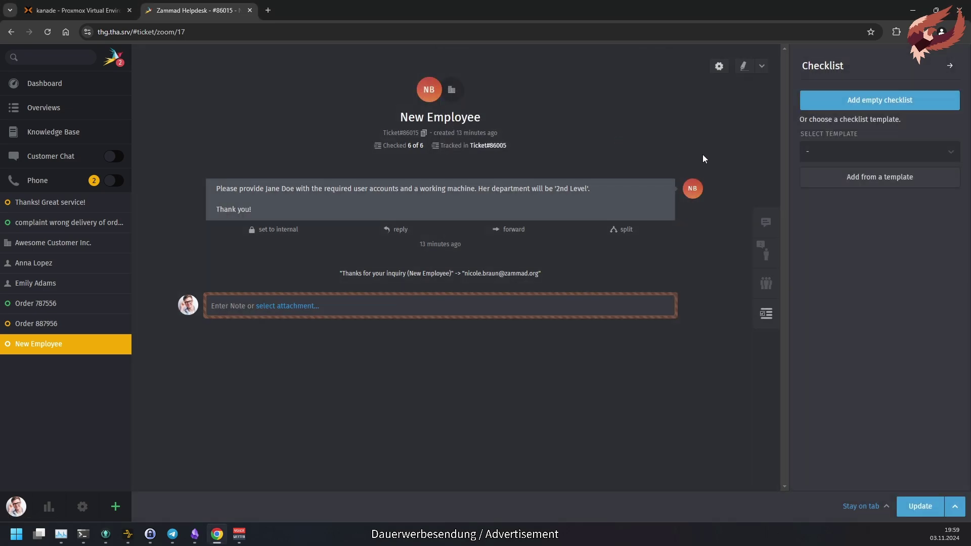
left_click(848, 151)
left_click(852, 182)
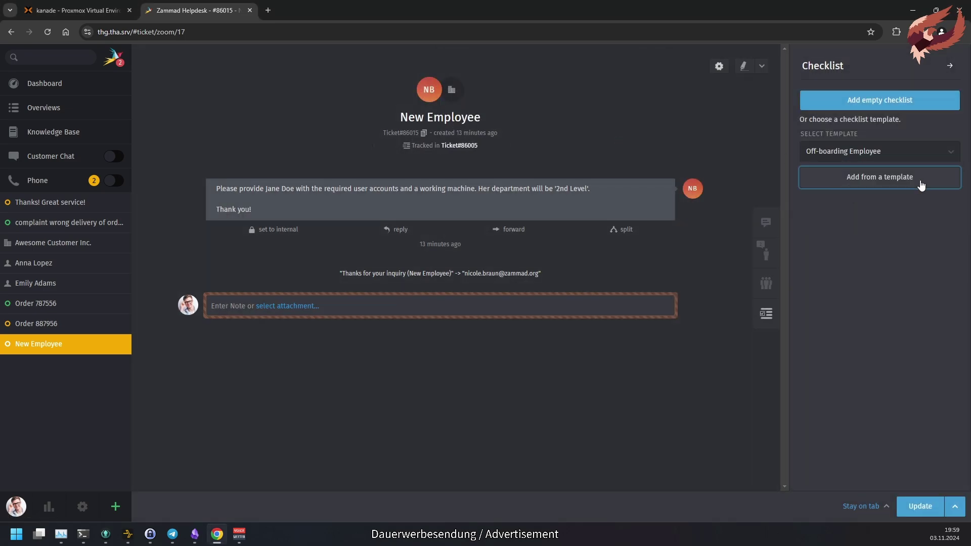
left_click(920, 183)
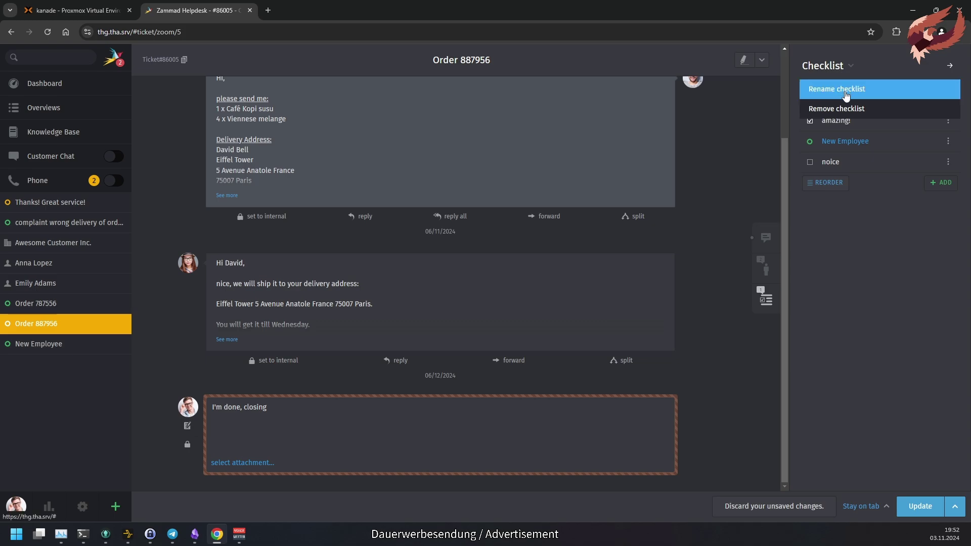
Rename Order 887956's checklist to 'Nice Checklist'
left_click(847, 94)
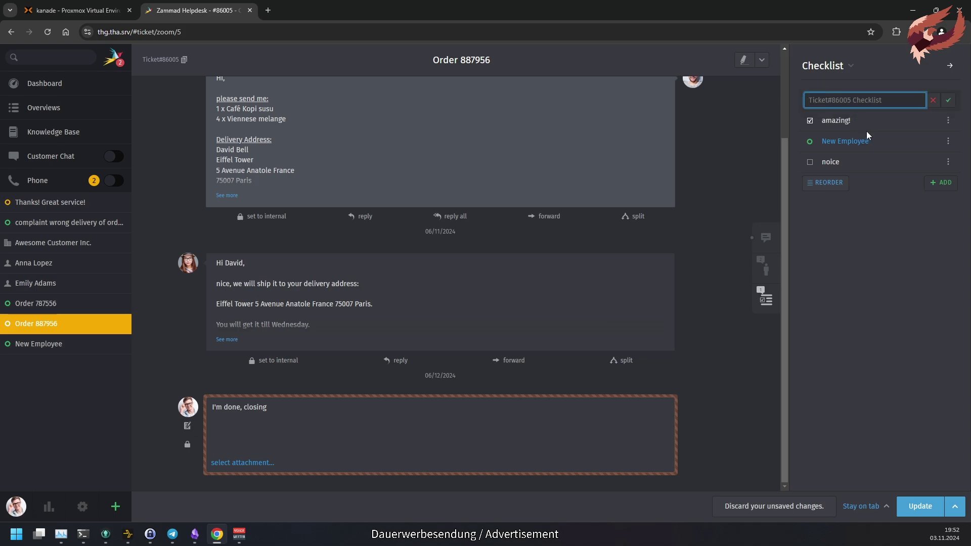
type("Nice Checklist")
left_click(948, 100)
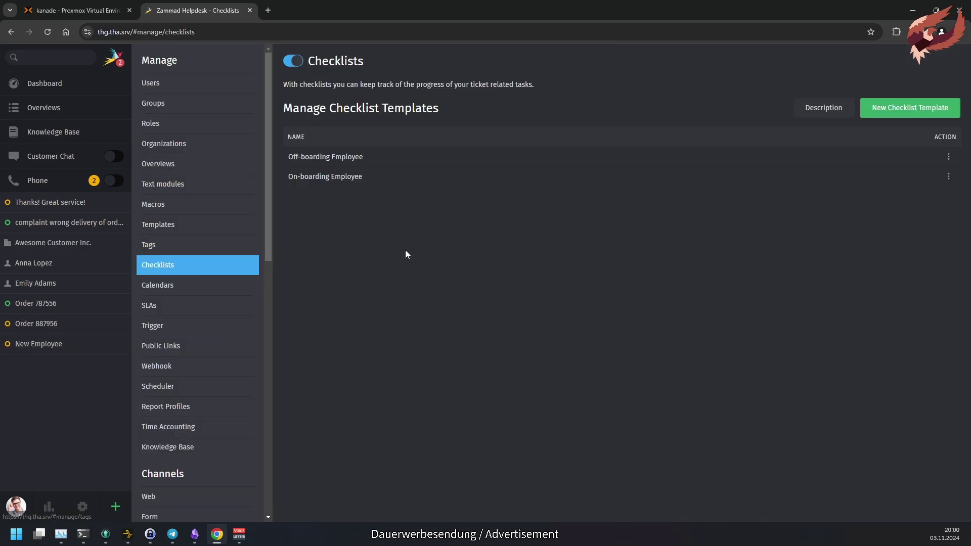
Switch the Checklists toggle off on the Admin > Manage > Checklists page
left_click(298, 66)
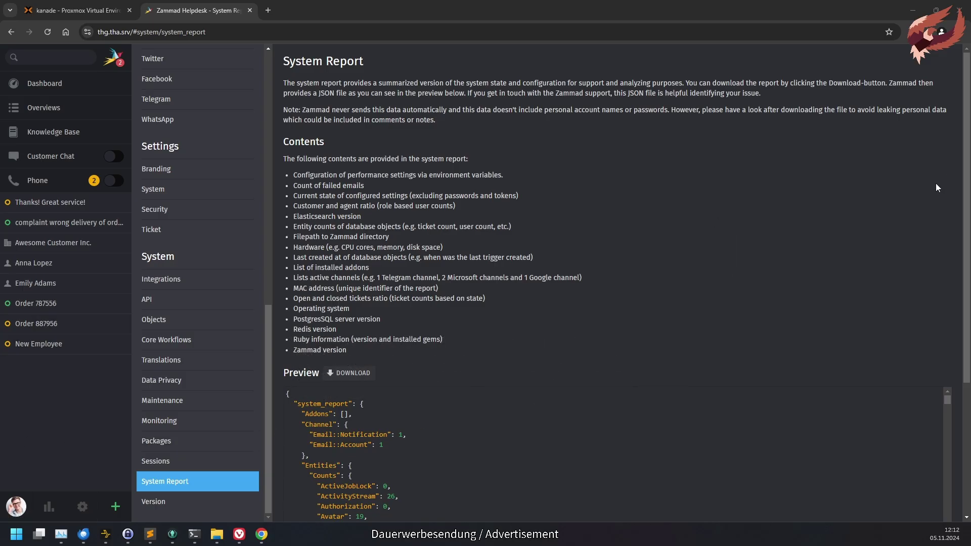
Scroll through the System Report JSON preview and download the report file
left_click_drag(966, 128, 959, 266)
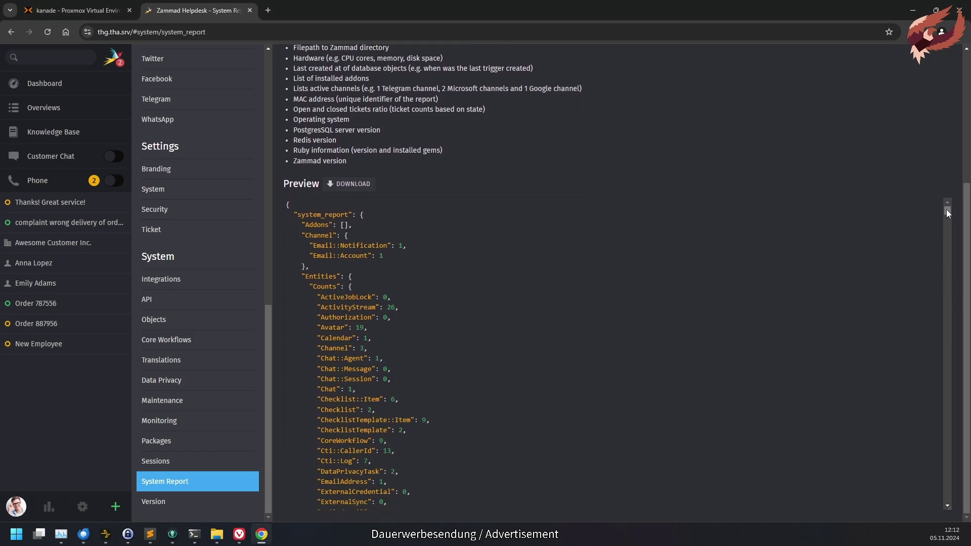
scroll(946, 212, "down", 20)
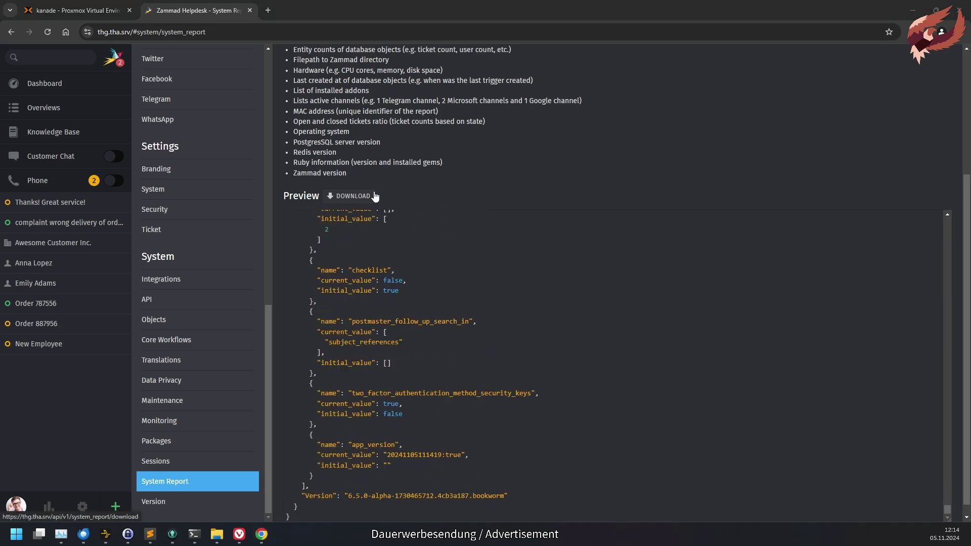
left_click(349, 196)
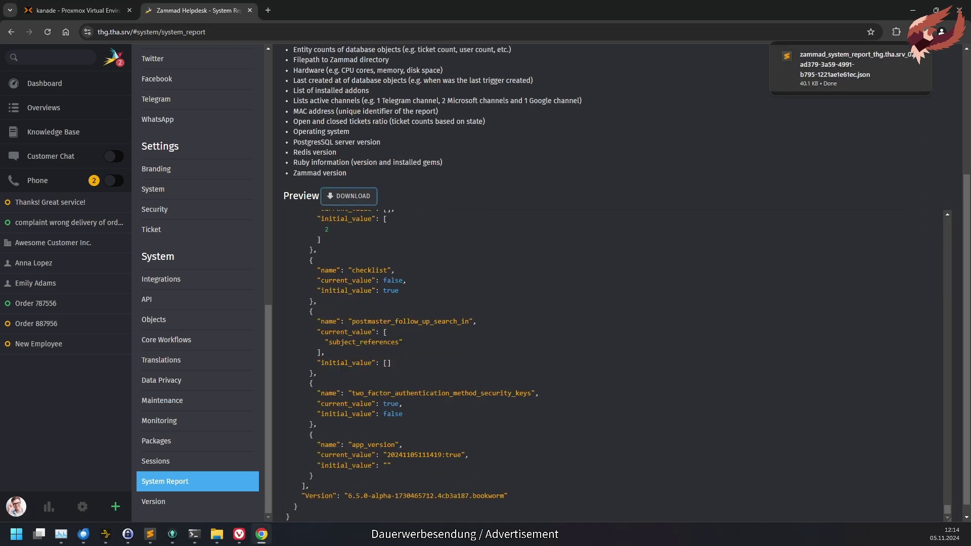